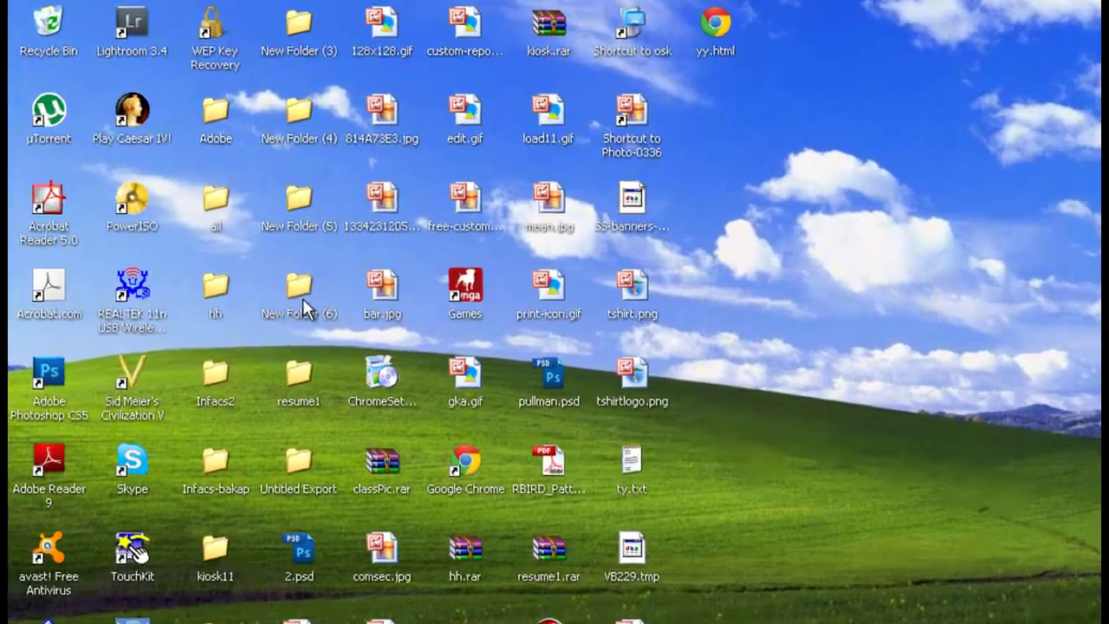
# Step: Open the exercise.mdb database from New Folder (6) and display its SInfo table
pyautogui.doubleClick(360, 291)
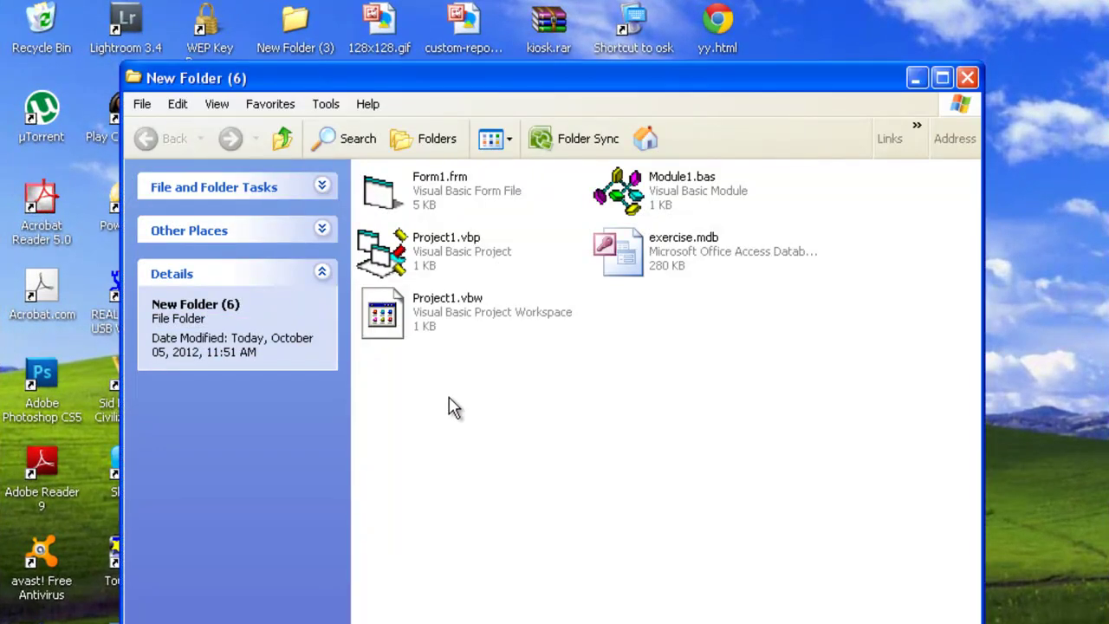
pyautogui.doubleClick(663, 275)
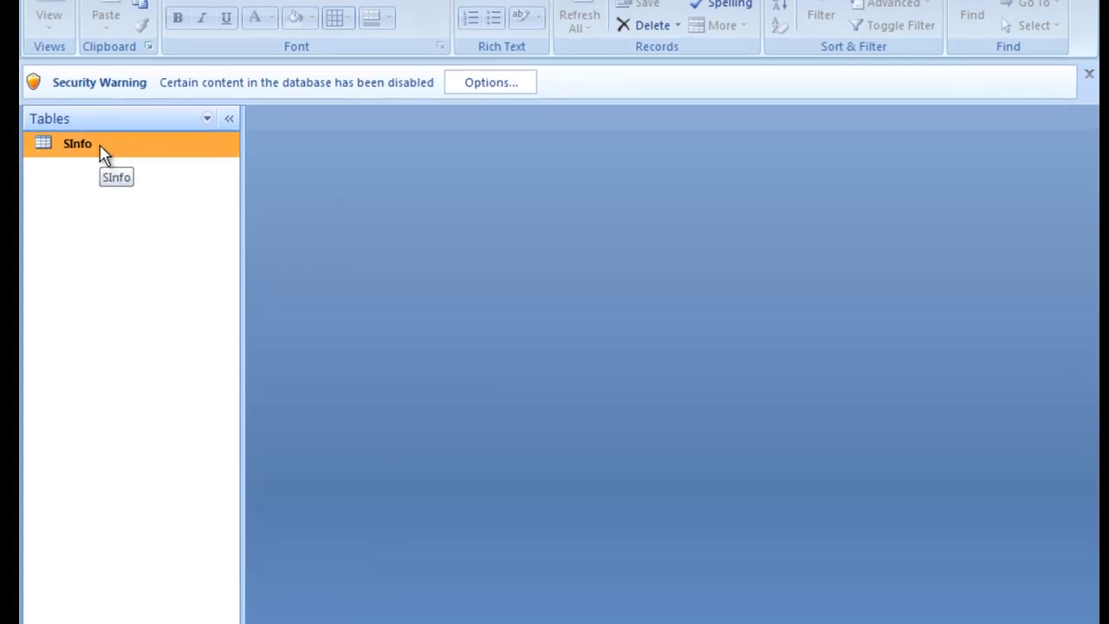
pyautogui.doubleClick(100, 153)
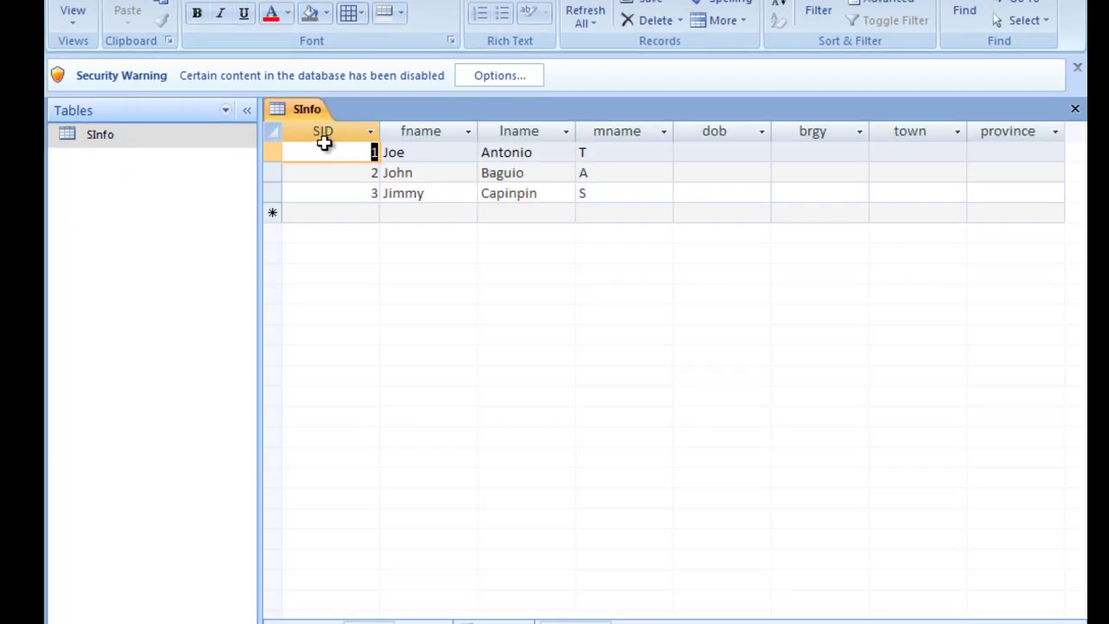
# Step: Examine the fname entries of the existing records in the SInfo table
pyautogui.click(407, 153)
pyautogui.click(425, 175)
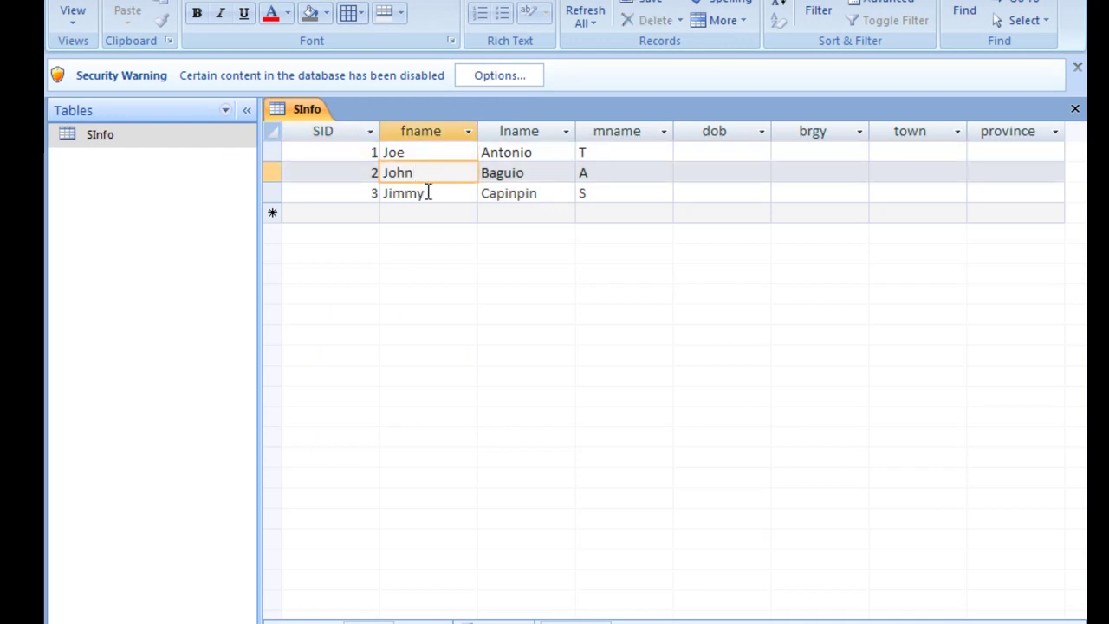
pyautogui.click(428, 193)
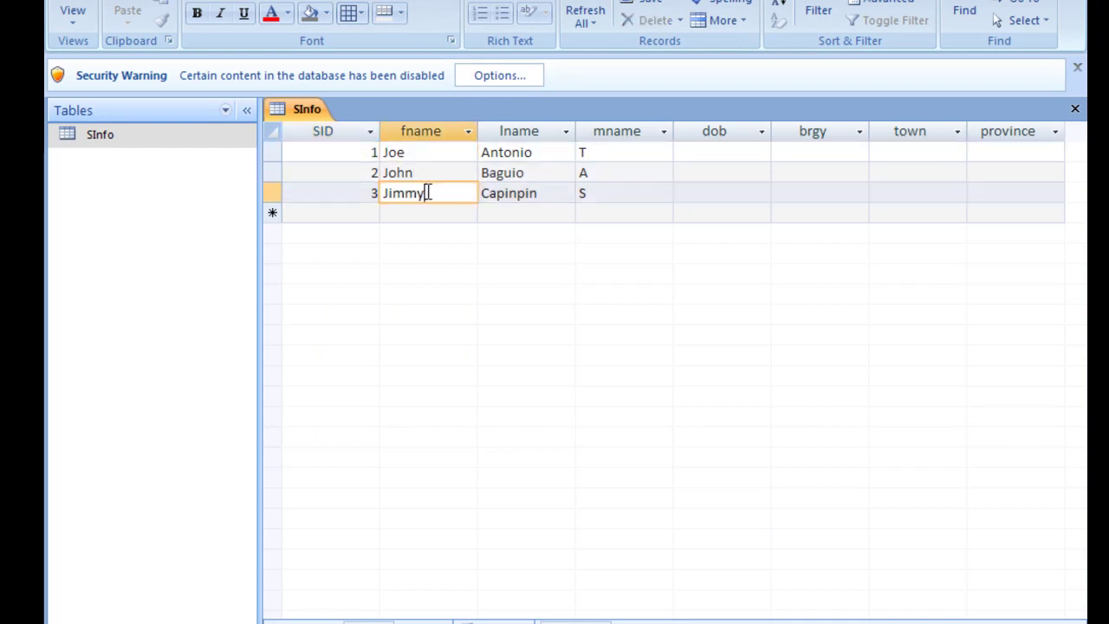
pyautogui.click(431, 152)
pyautogui.click(428, 172)
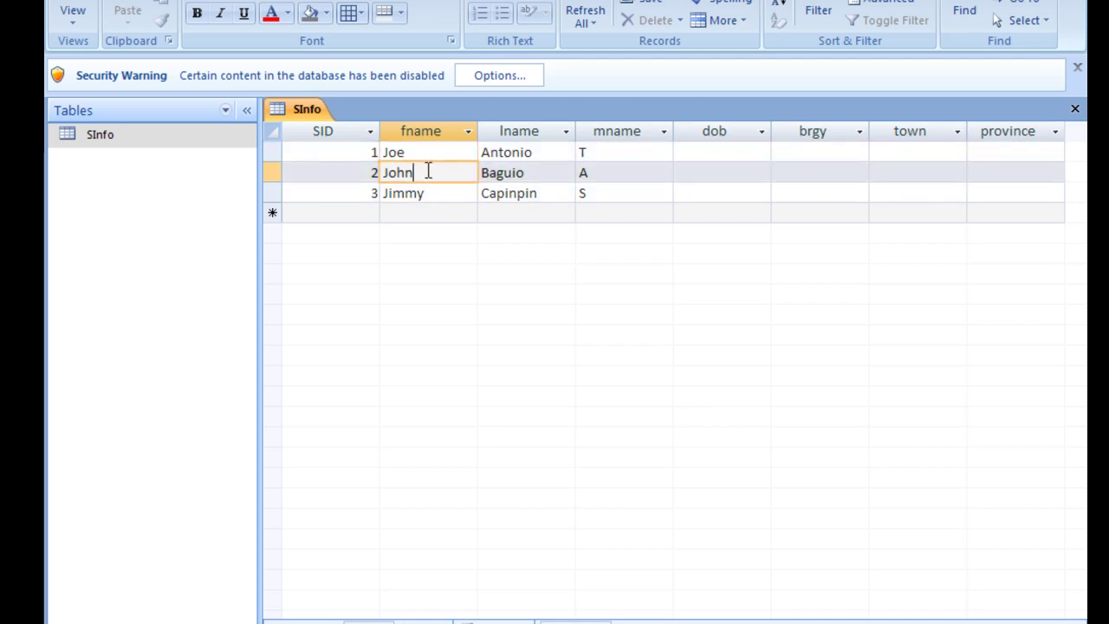
pyautogui.click(431, 152)
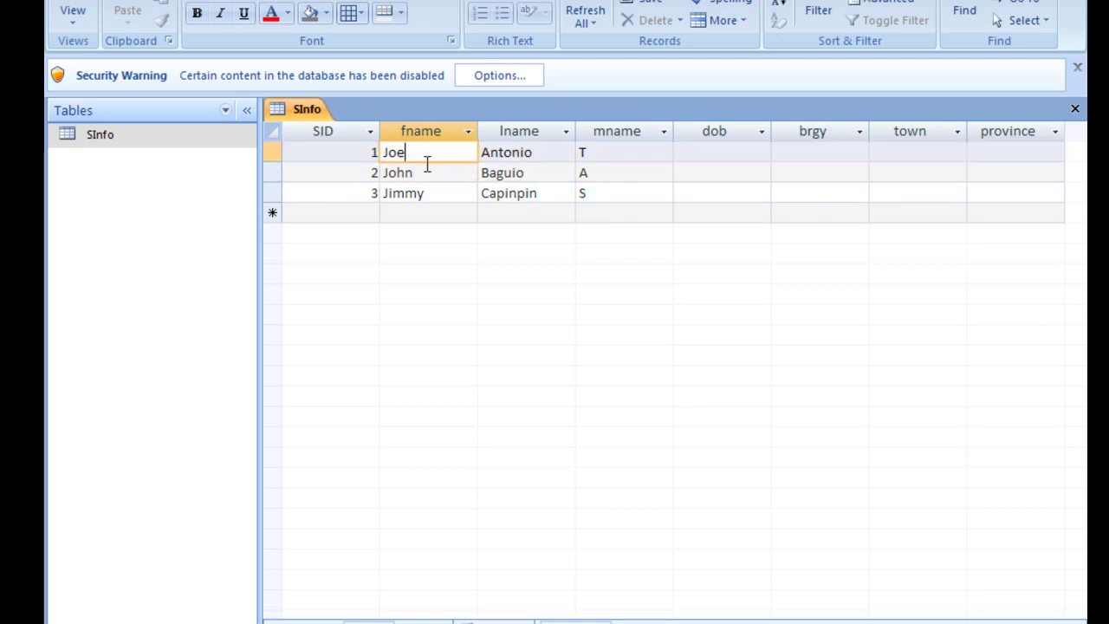
pyautogui.click(426, 173)
pyautogui.click(432, 194)
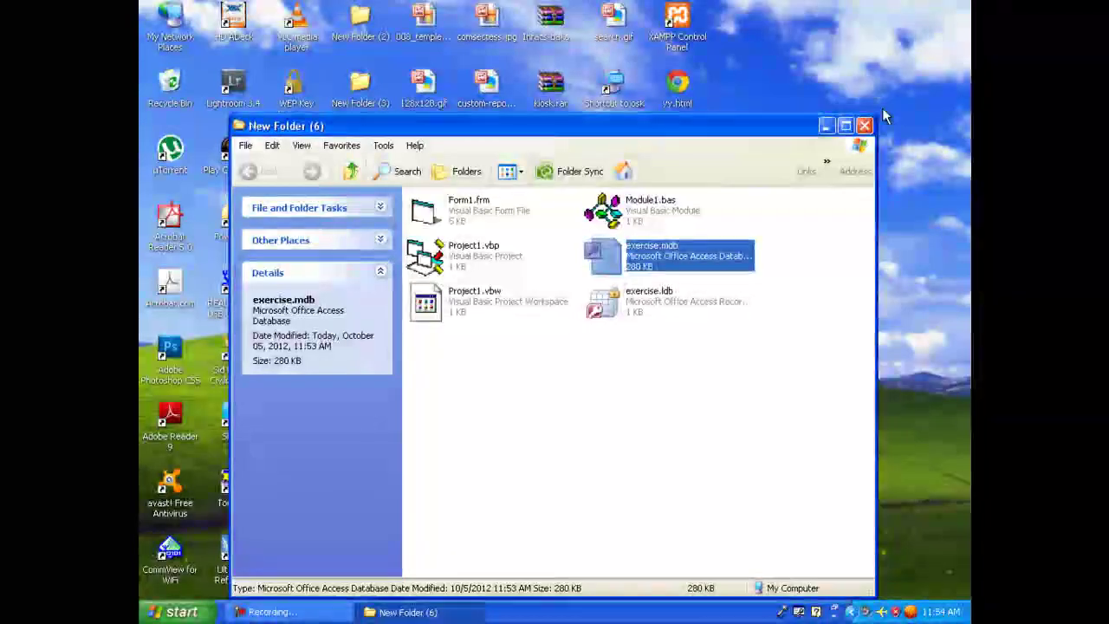
# Step: Close the folder window, switch to Microsoft Visual Basic 6.0 and create a Standard EXE project
pyautogui.click(865, 126)
pyautogui.click(178, 612)
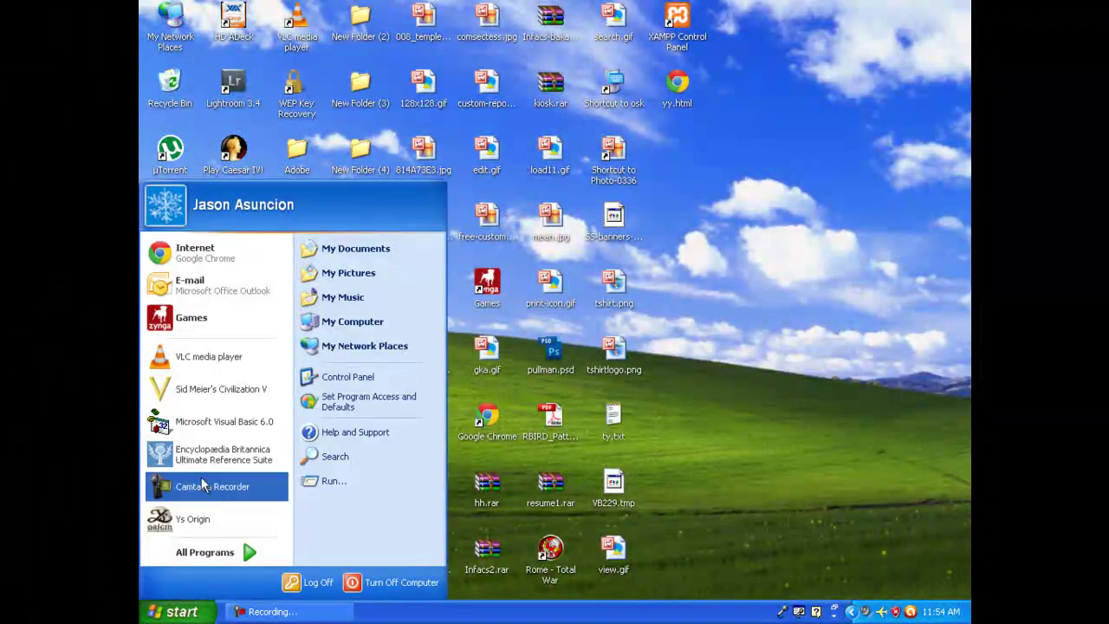
pyautogui.click(241, 424)
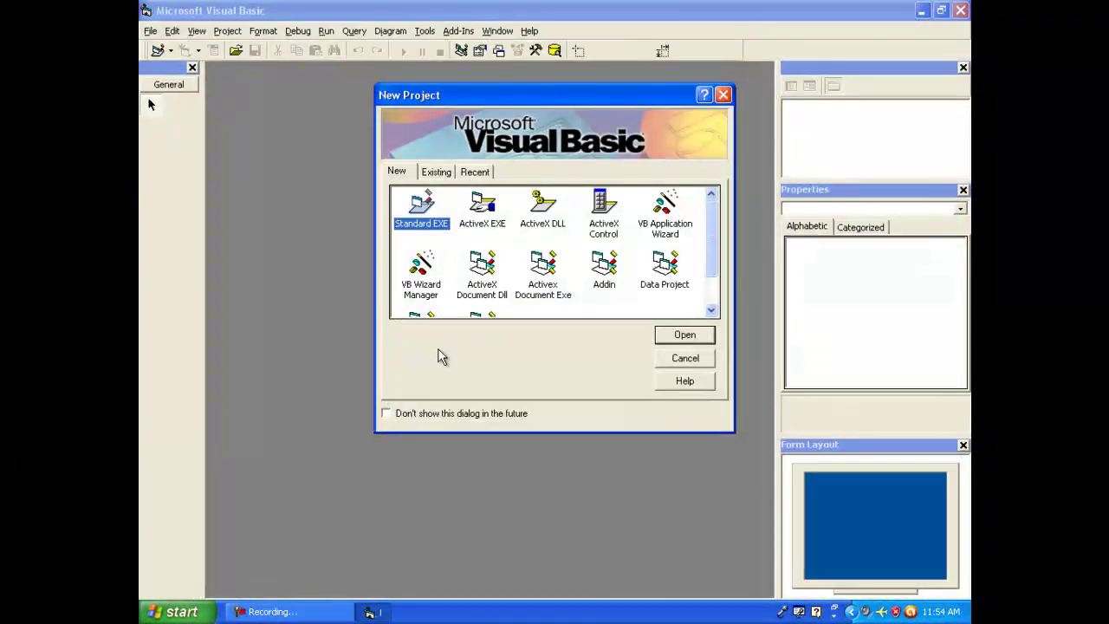
pyautogui.click(676, 336)
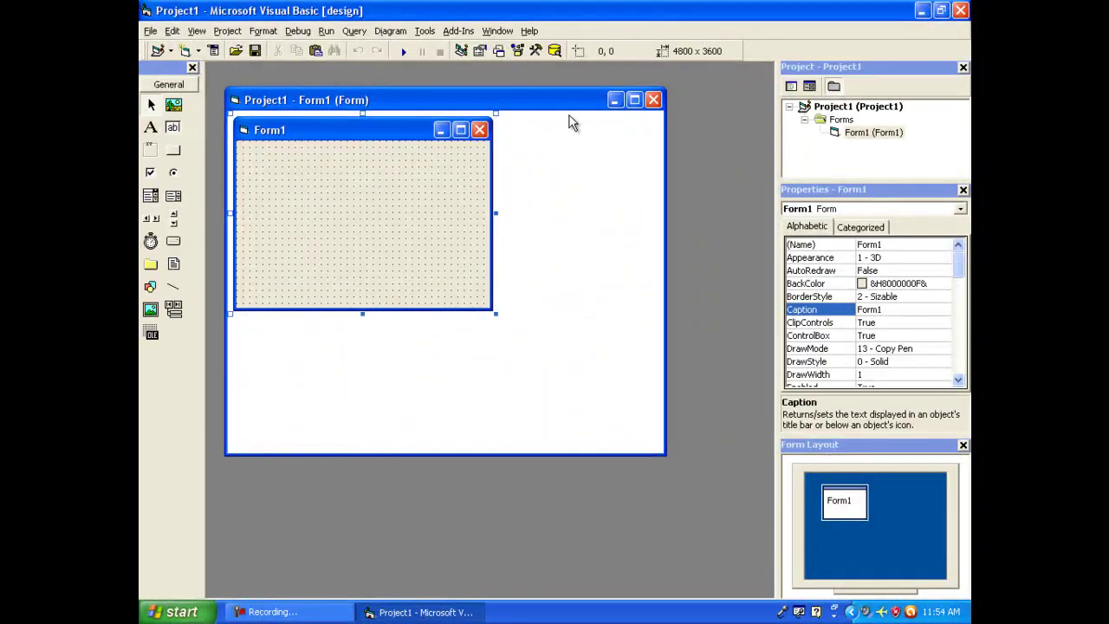
# Step: Enlarge Form1 to about 7065 x 5400 and stretch its designer window to give more working room
pyautogui.moveTo(479, 294); pyautogui.dragTo(601, 390)
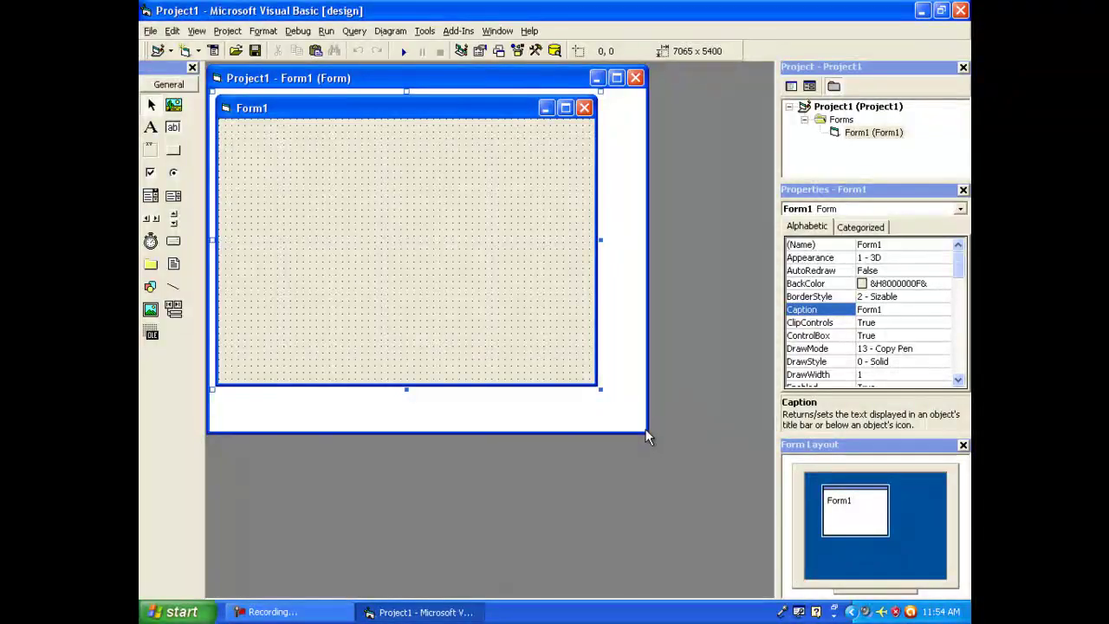
pyautogui.moveTo(648, 435); pyautogui.dragTo(773, 526)
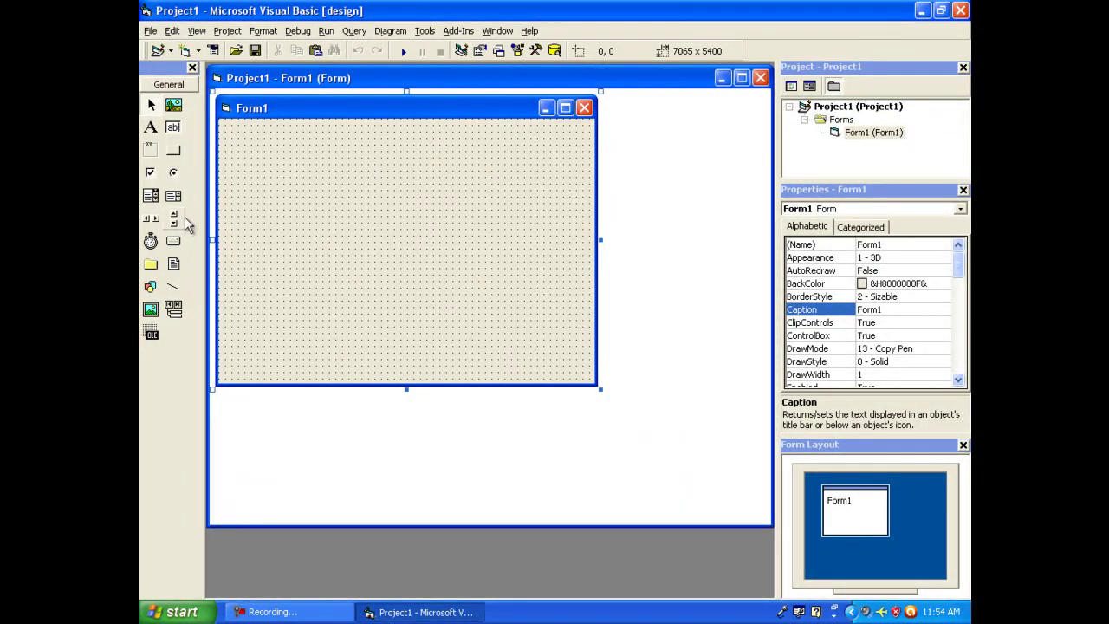
# Step: Add the Microsoft ADO Data Control 6.0 (OLEDB) component to the project's toolbox
pyautogui.rightClick(178, 358)
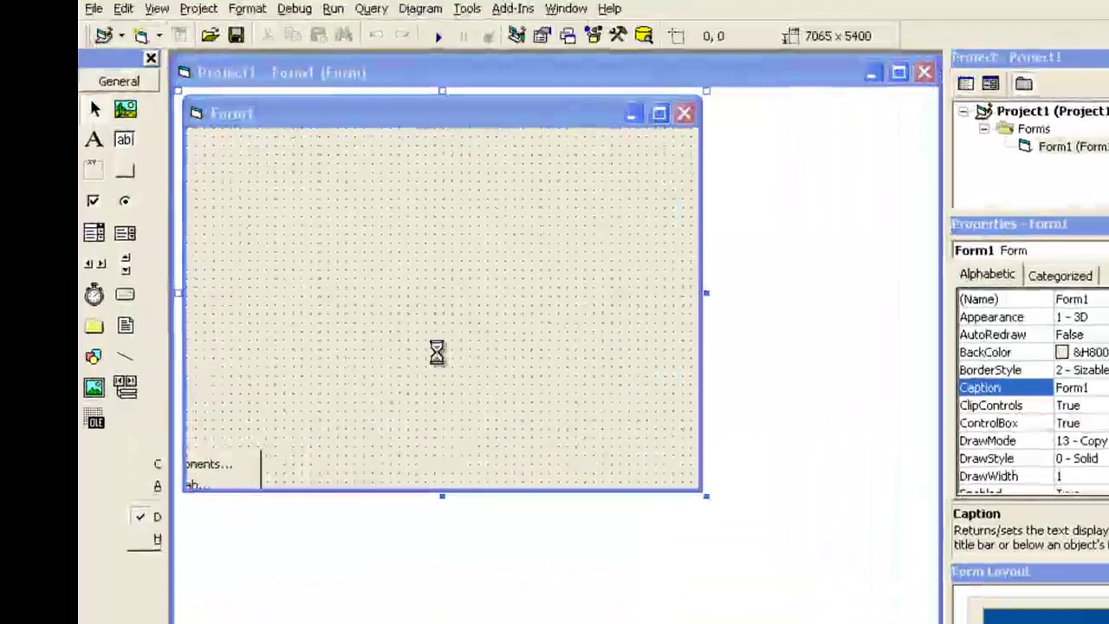
pyautogui.click(204, 366)
pyautogui.moveTo(733, 212); pyautogui.dragTo(731, 262)
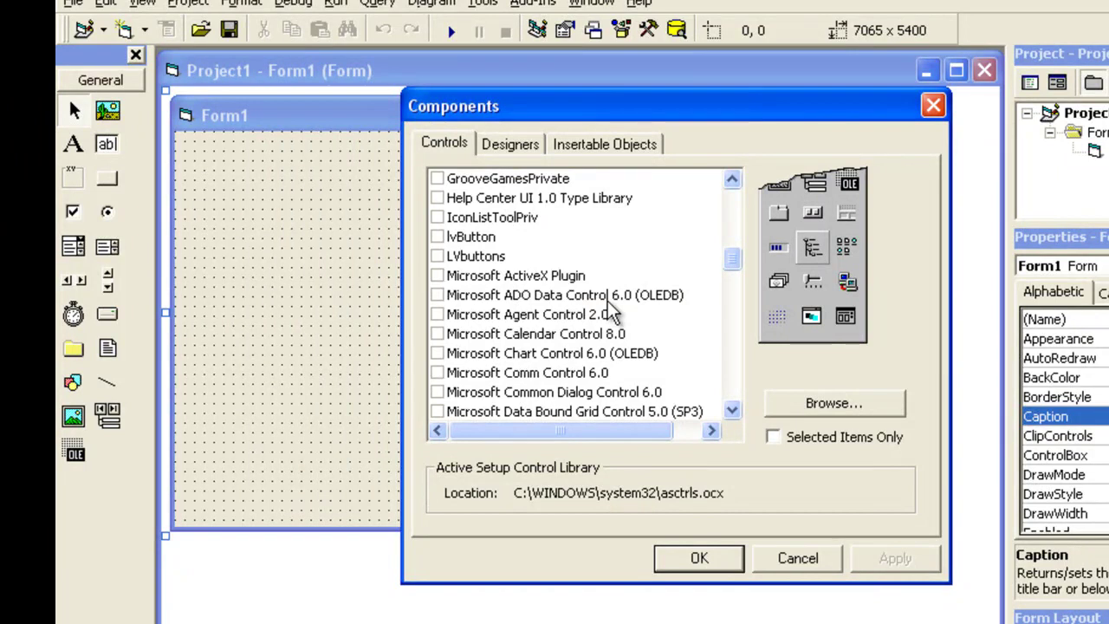
pyautogui.click(438, 295)
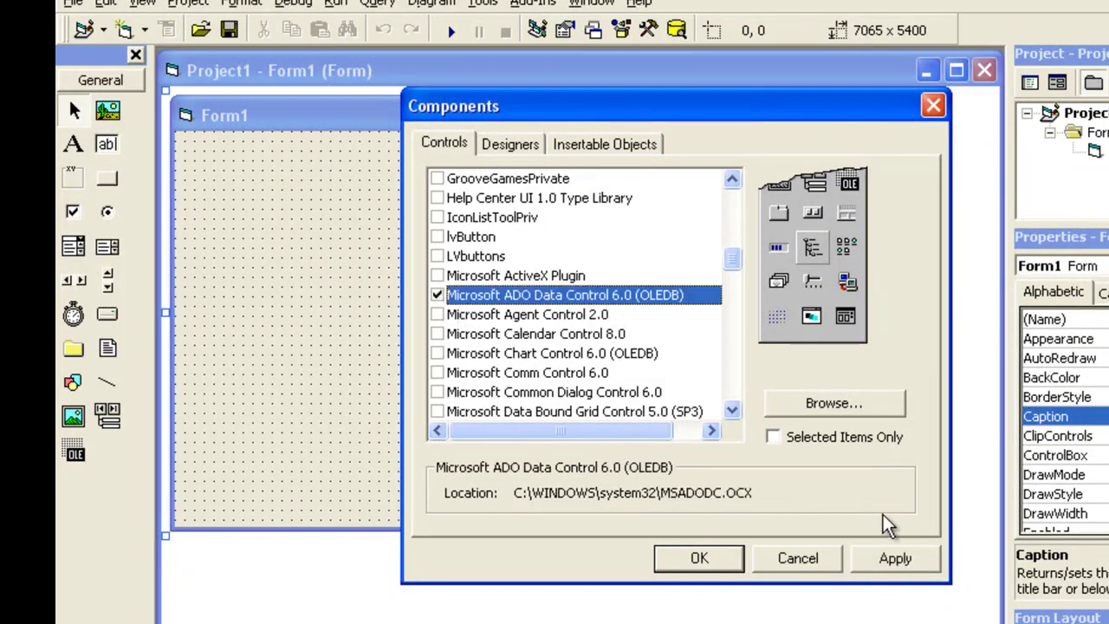
pyautogui.click(881, 562)
pyautogui.click(700, 558)
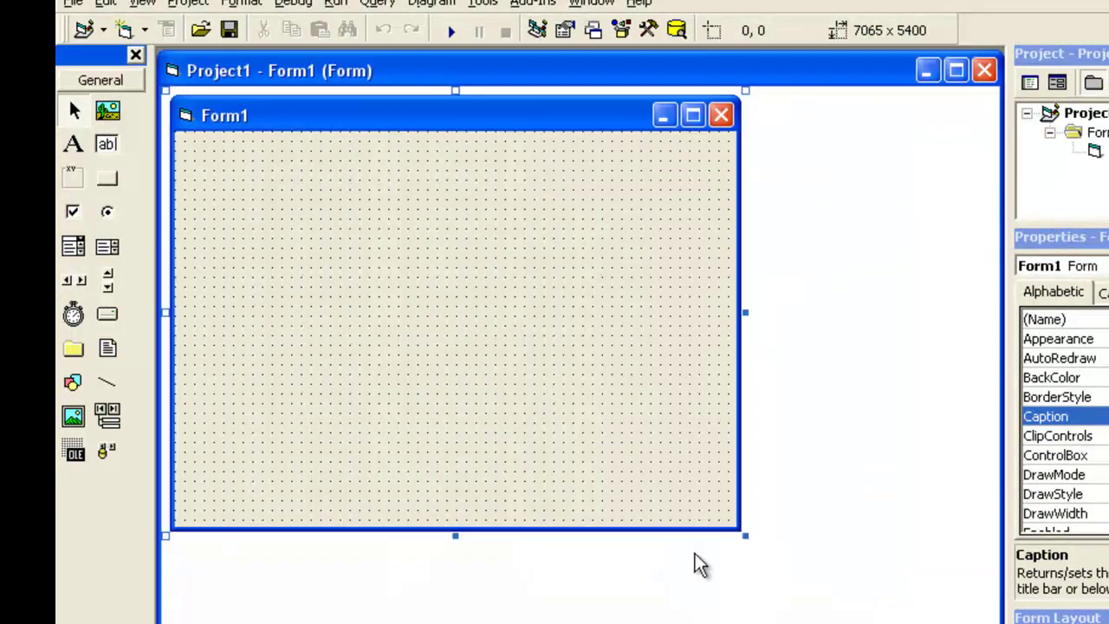
# Step: Draw an ADO data control about 3495 x 615 in the lower part of Form1
pyautogui.click(109, 453)
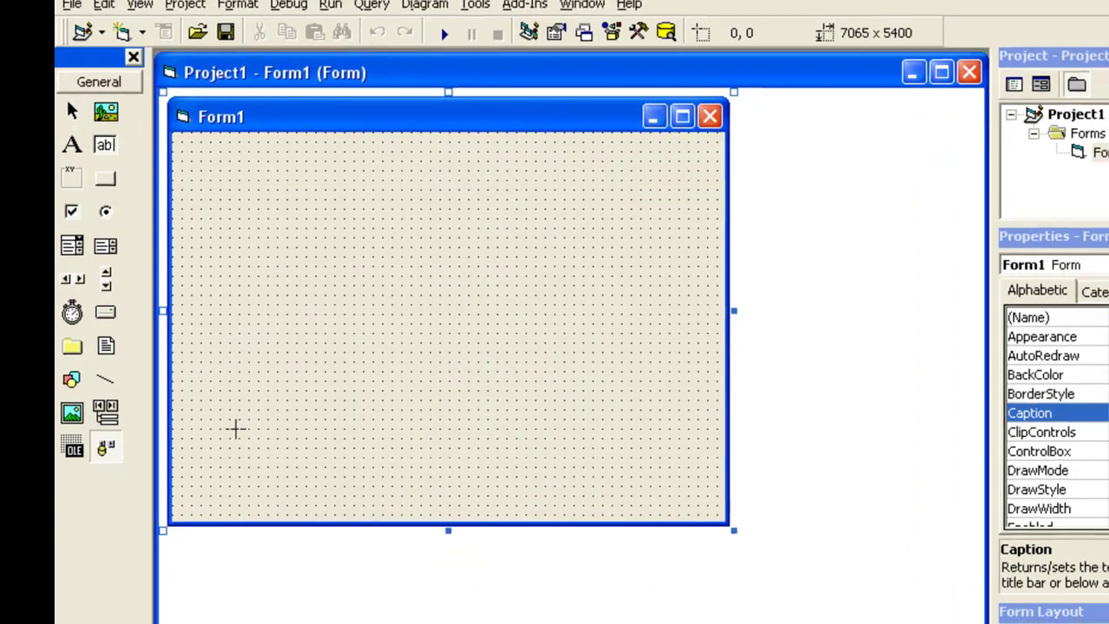
pyautogui.moveTo(291, 434); pyautogui.dragTo(336, 468)
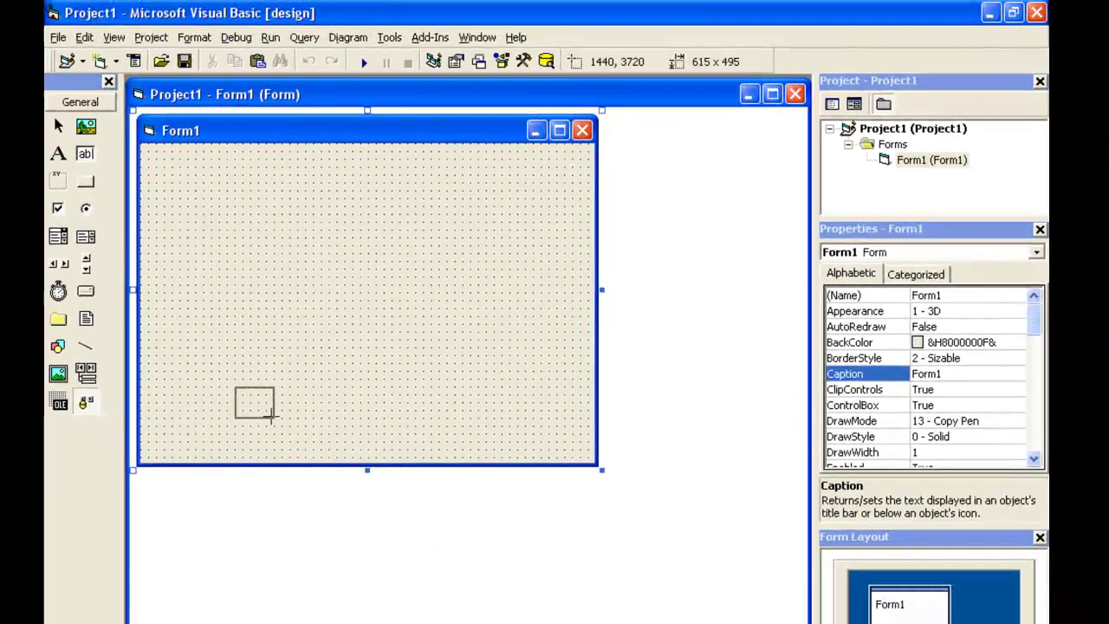
pyautogui.moveTo(272, 418); pyautogui.dragTo(439, 427)
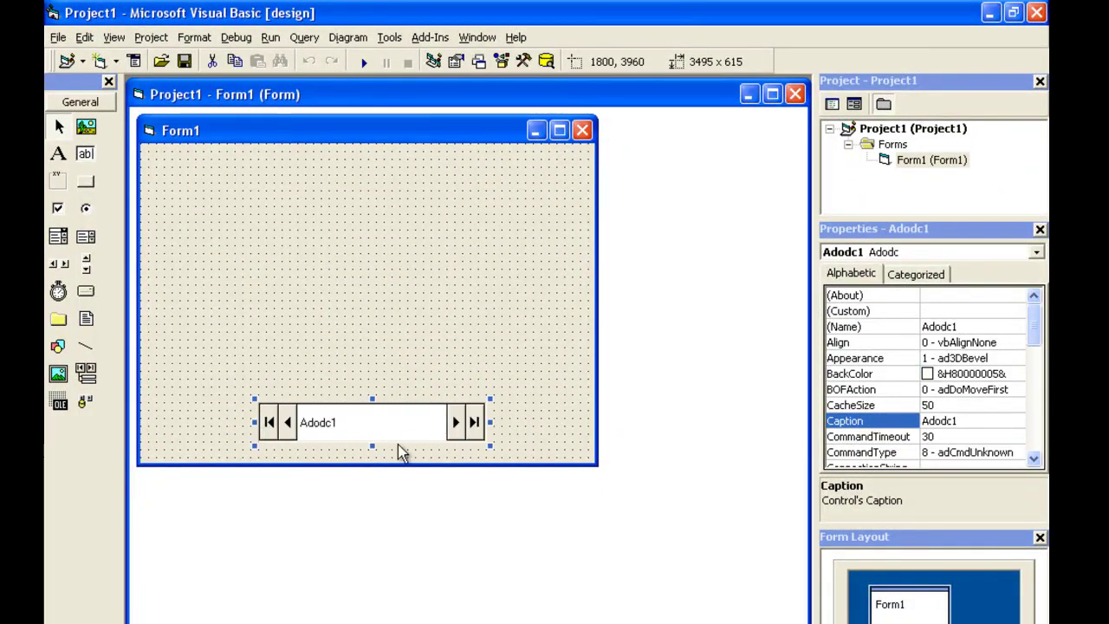
# Step: Enlarge Form1 to about 9765 x 7545 and move the Adodc1 control near the form's bottom centre
pyautogui.click(366, 471)
pyautogui.moveTo(365, 471); pyautogui.dragTo(399, 578)
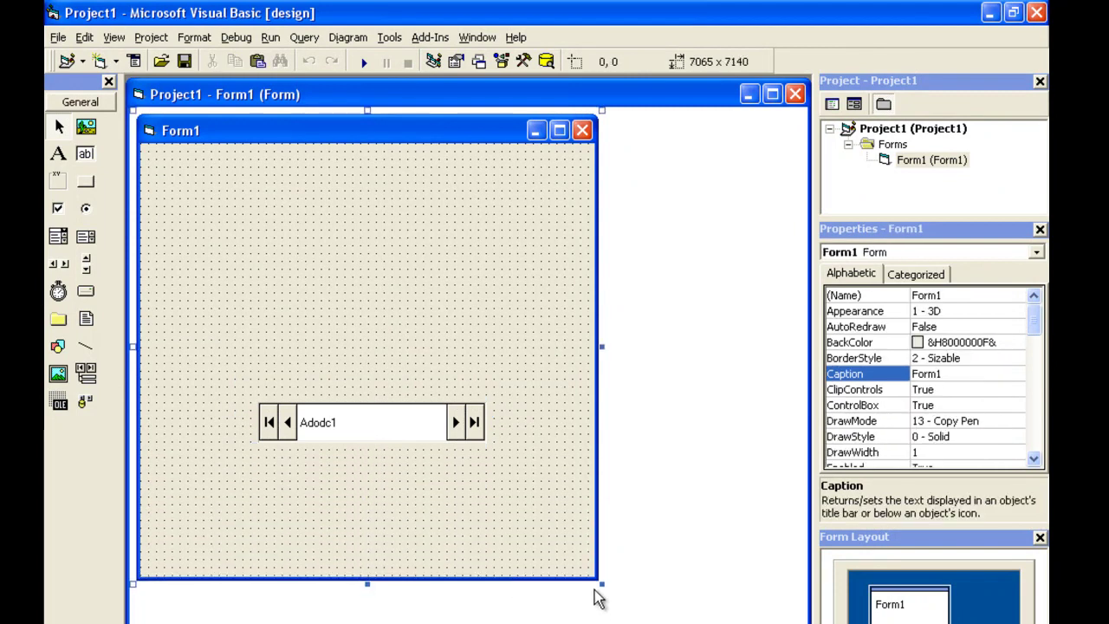
pyautogui.moveTo(603, 585); pyautogui.dragTo(775, 607)
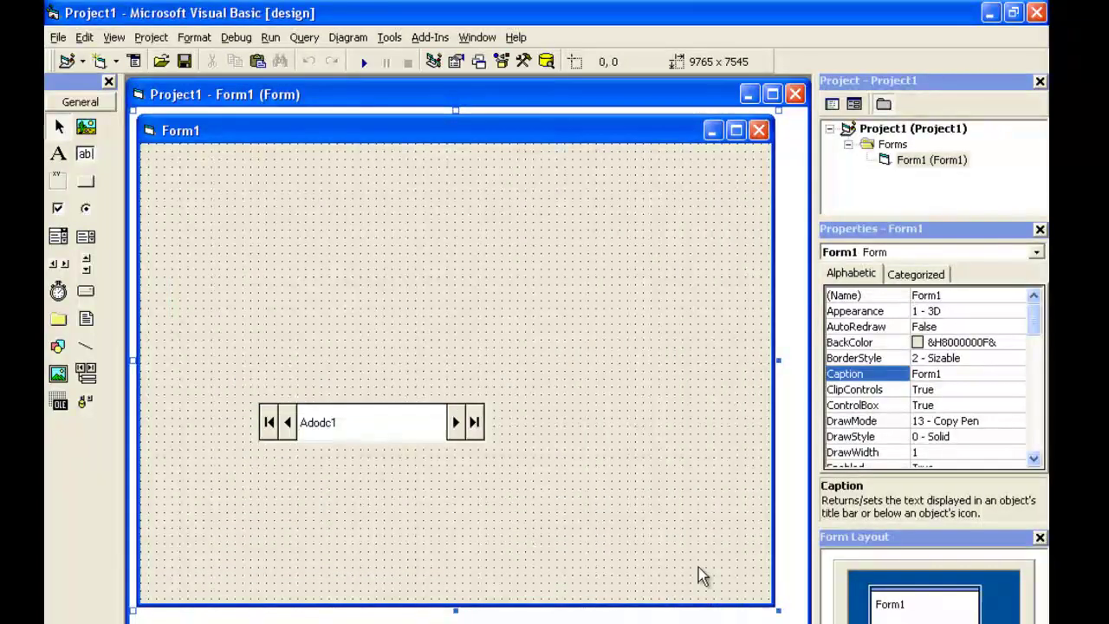
pyautogui.moveTo(396, 433); pyautogui.dragTo(454, 581)
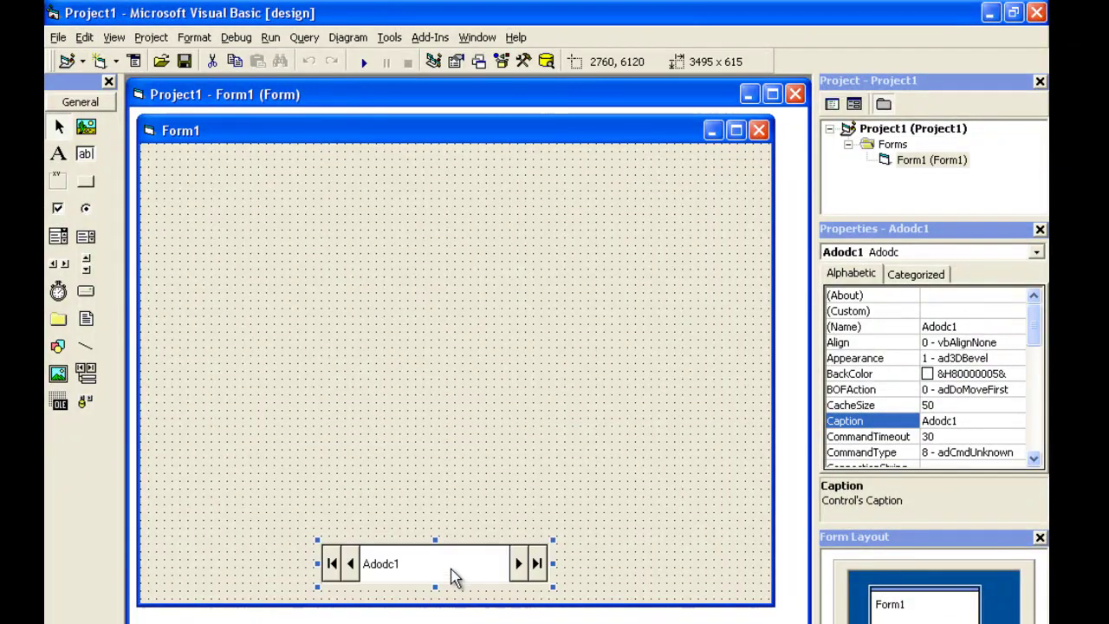
# Step: Add the Microsoft DataGrid Control 6.0 (OLEDB) component to the project's toolbox
pyautogui.rightClick(75, 449)
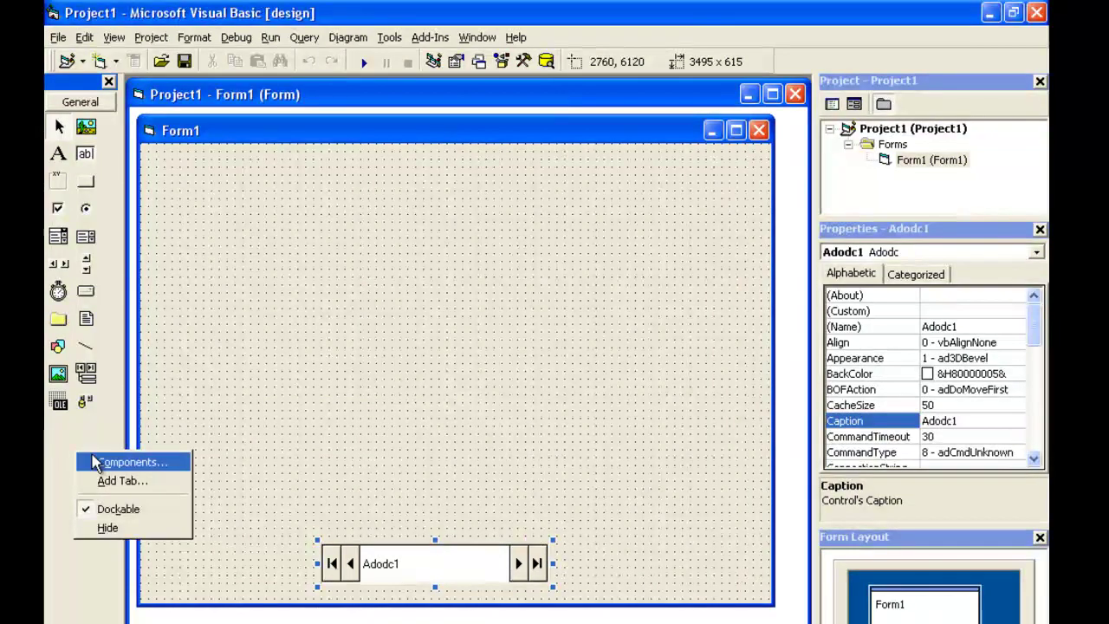
pyautogui.click(100, 461)
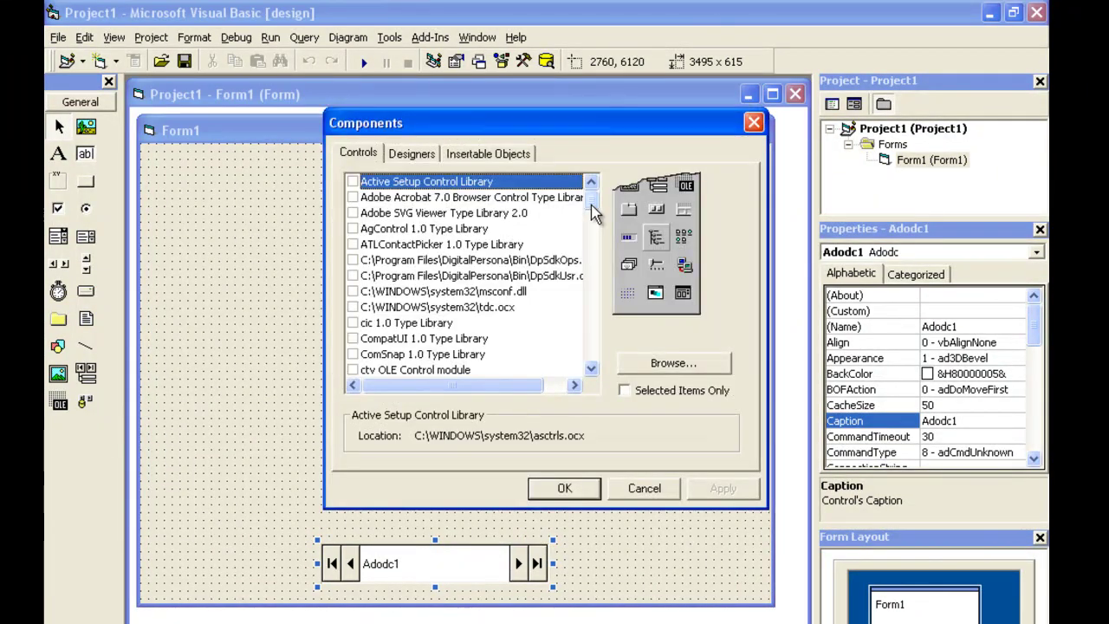
pyautogui.moveTo(594, 208); pyautogui.dragTo(594, 265)
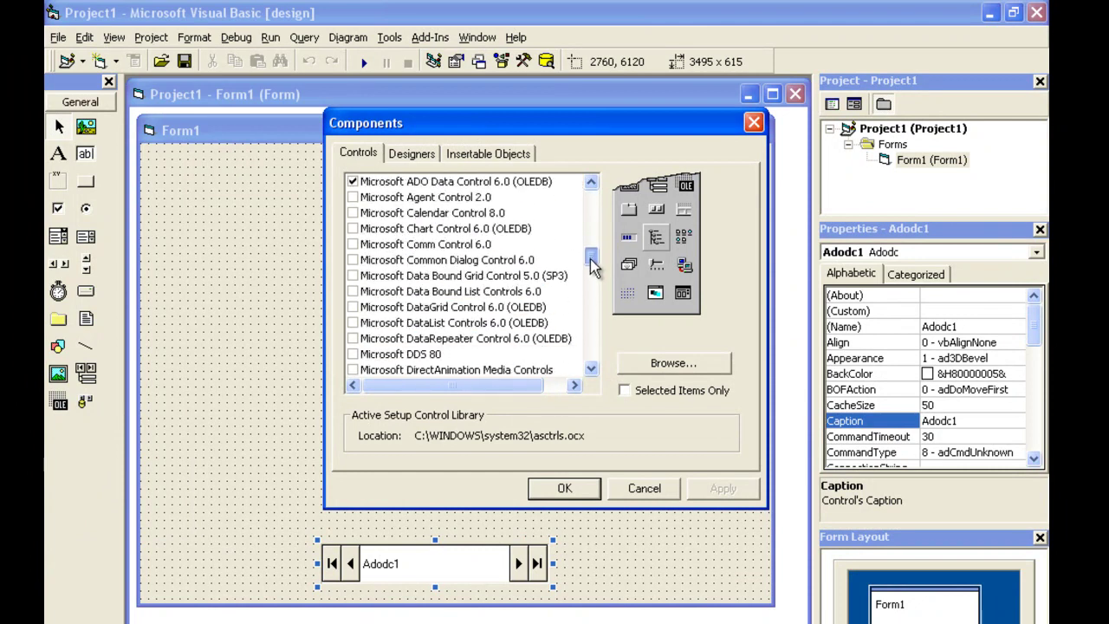
pyautogui.click(352, 307)
pyautogui.click(721, 488)
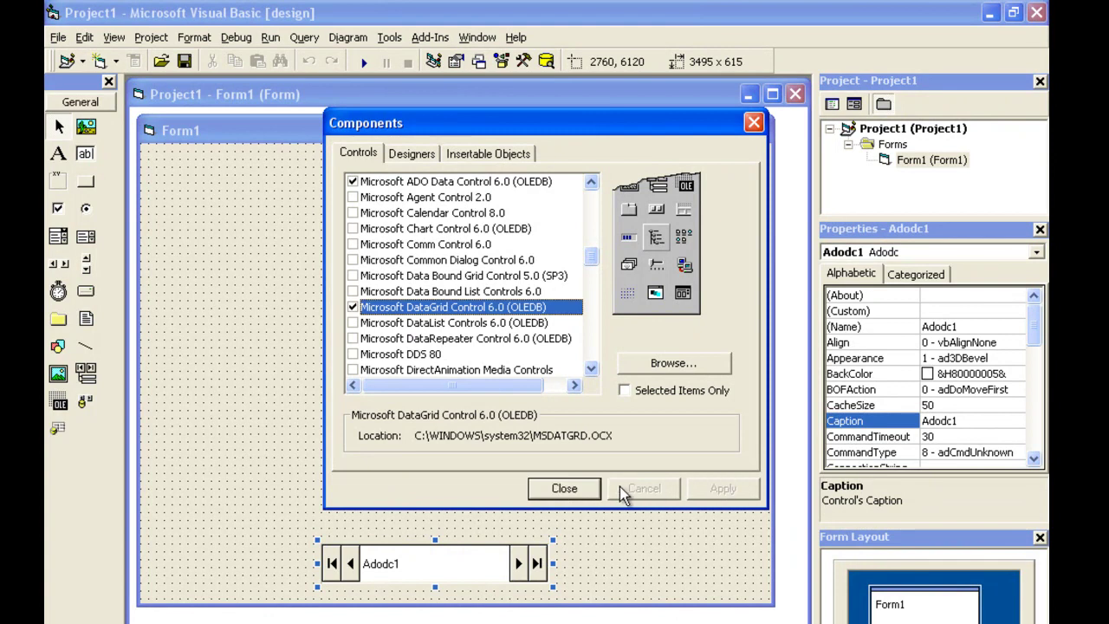
pyautogui.click(566, 488)
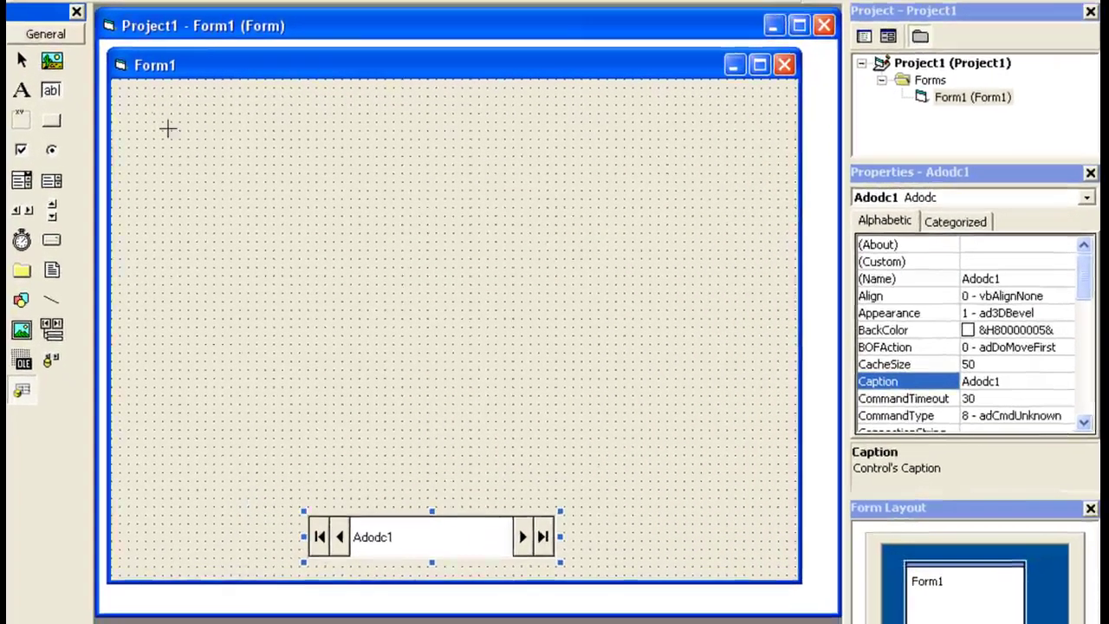
# Step: Draw a wide DataGrid across the upper part of Form1 and move the Adodc1 control slightly upward
pyautogui.moveTo(195, 192); pyautogui.dragTo(650, 364)
pyautogui.moveTo(667, 310); pyautogui.dragTo(729, 310)
pyautogui.moveTo(612, 255)
pyautogui.mouseDown()
pyautogui.moveTo(586, 242)
pyautogui.moveTo(666, 262)
pyautogui.mouseUp()
pyautogui.moveTo(732, 234); pyautogui.dragTo(759, 236)
pyautogui.moveTo(565, 257); pyautogui.dragTo(549, 233)
pyautogui.moveTo(448, 543); pyautogui.dragTo(466, 516)
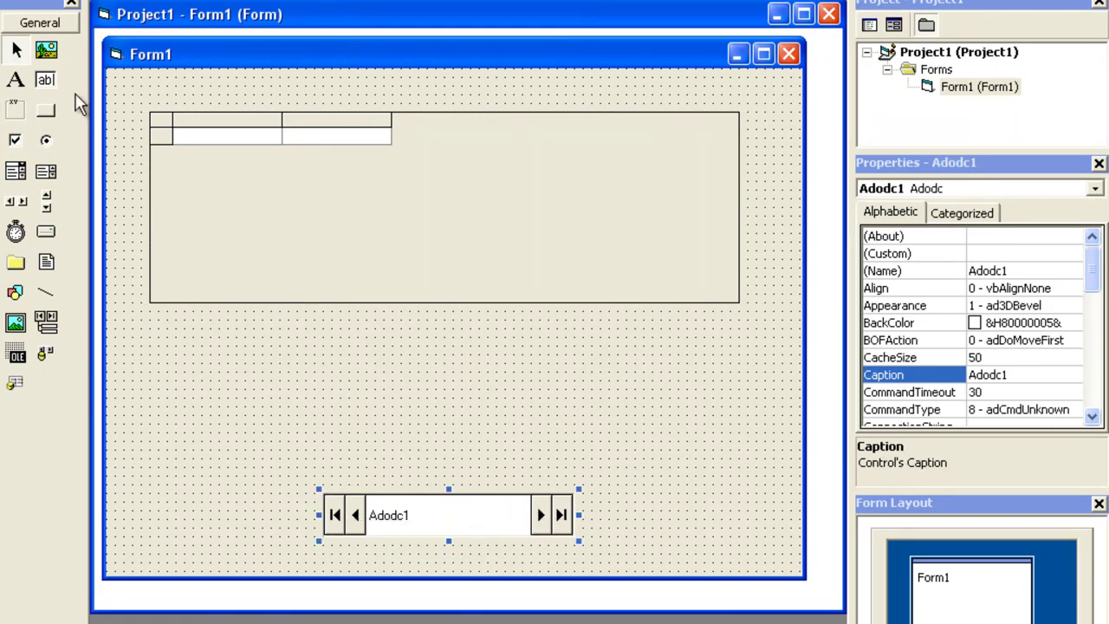
# Step: Place three text boxes in a row between the data grid and the Adodc1 control
pyautogui.click(46, 86)
pyautogui.moveTo(154, 342)
pyautogui.mouseDown()
pyautogui.moveTo(185, 389)
pyautogui.moveTo(351, 385)
pyautogui.moveTo(275, 358)
pyautogui.mouseUp()
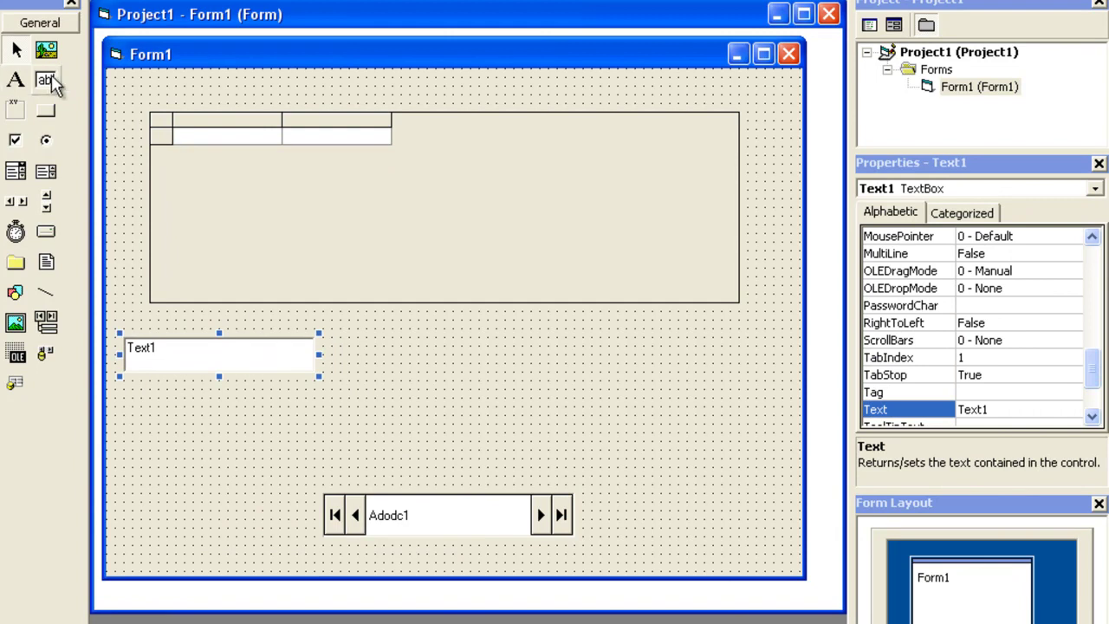
pyautogui.click(49, 85)
pyautogui.moveTo(358, 338); pyautogui.dragTo(561, 373)
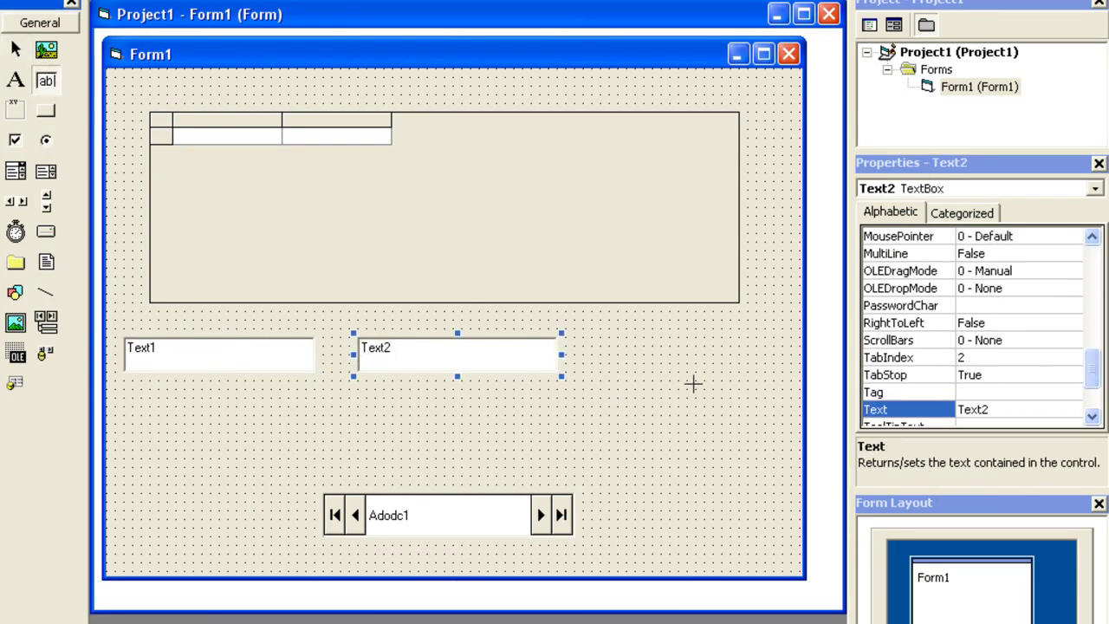
pyautogui.moveTo(608, 338); pyautogui.dragTo(742, 359)
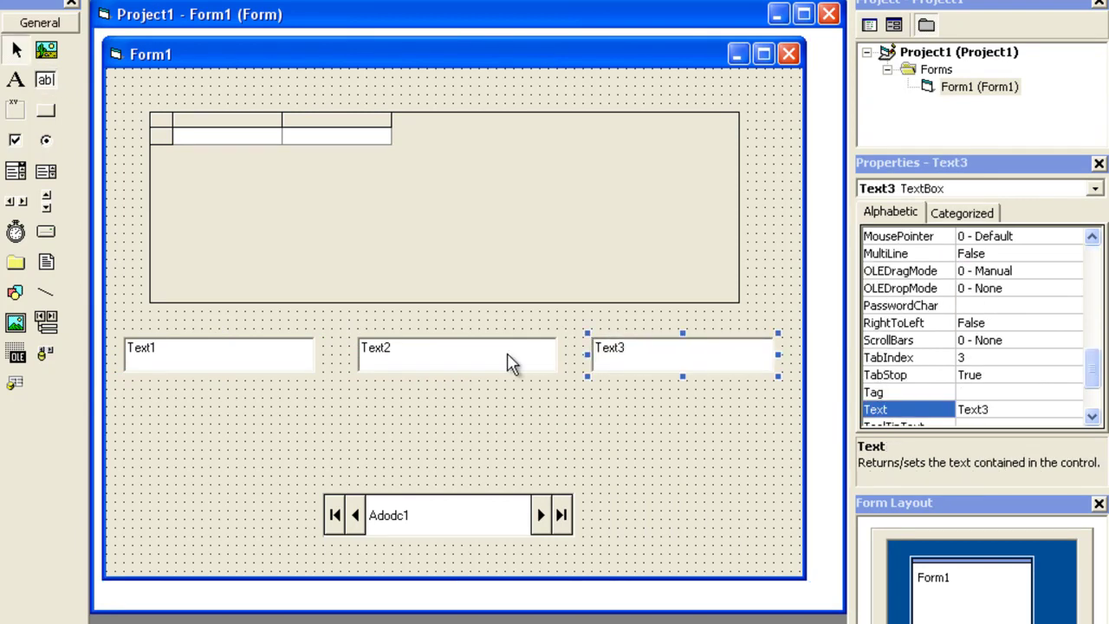
pyautogui.click(562, 434)
pyautogui.moveTo(601, 361); pyautogui.dragTo(610, 367)
# Step: Draw a label about 2415 x 375 directly below the Text1 box and copy it
pyautogui.click(16, 79)
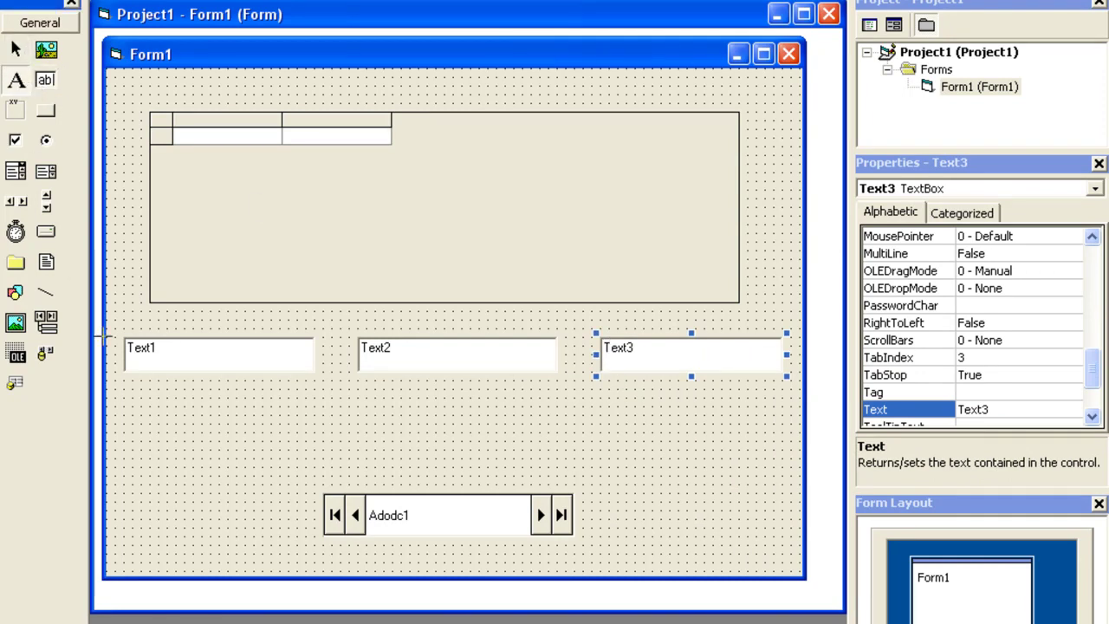
pyautogui.moveTo(132, 383); pyautogui.dragTo(290, 396)
pyautogui.rightClick(290, 397)
pyautogui.click(310, 421)
pyautogui.click(403, 418)
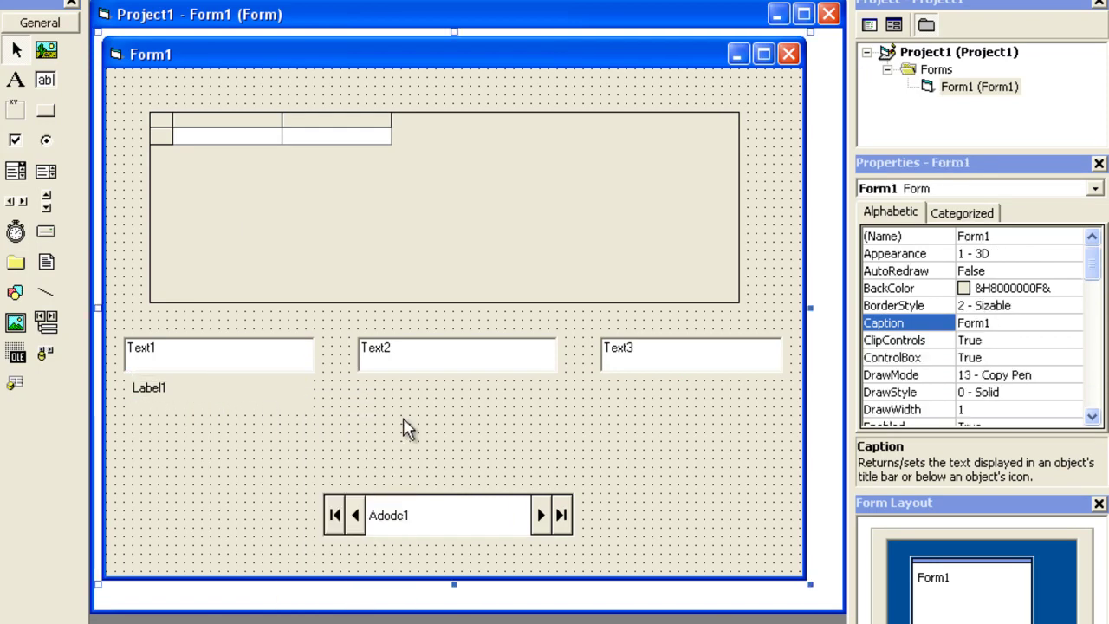
# Step: Paste a copy of the label without creating a control array and place it below Text2 at about 3720, 4320
pyautogui.rightClick(403, 419)
pyautogui.click(439, 507)
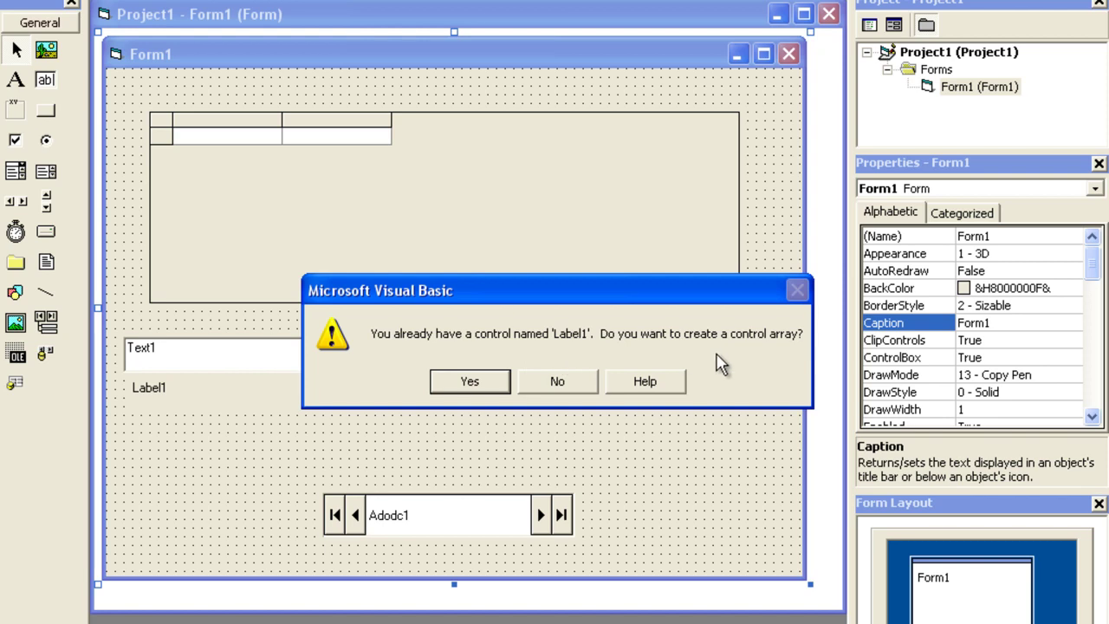
pyautogui.click(565, 383)
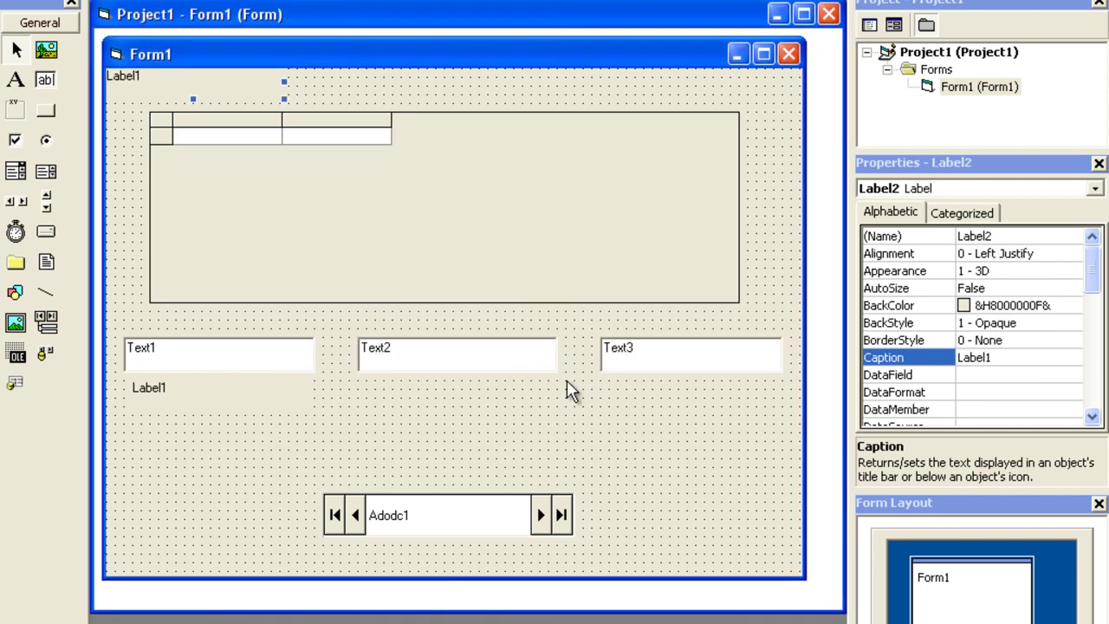
pyautogui.moveTo(203, 85); pyautogui.dragTo(476, 394)
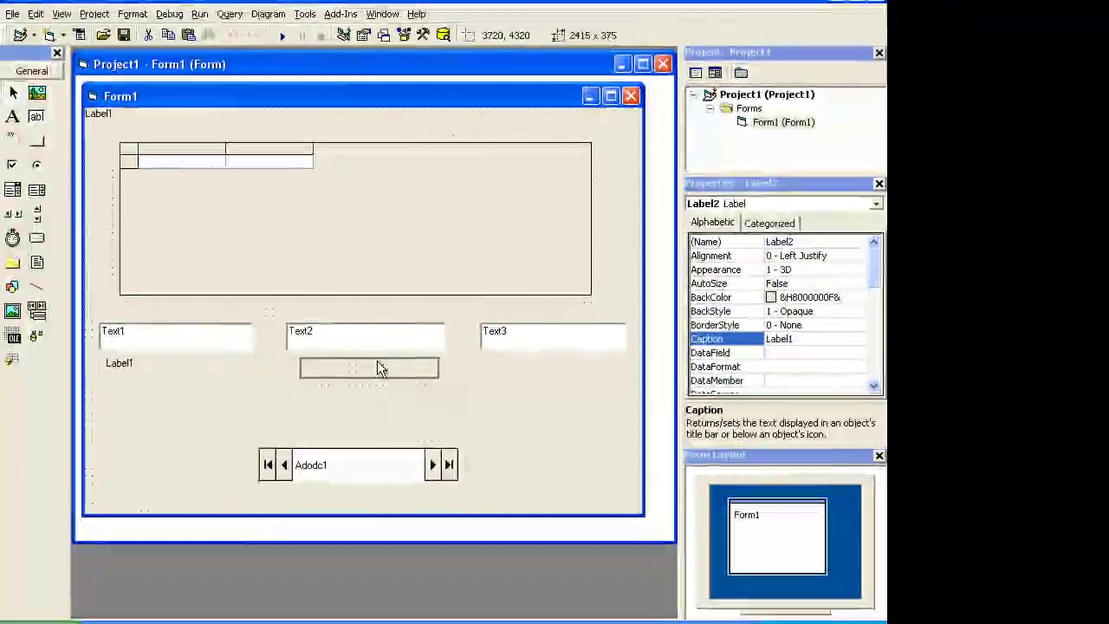
pyautogui.moveTo(378, 368); pyautogui.dragTo(379, 369)
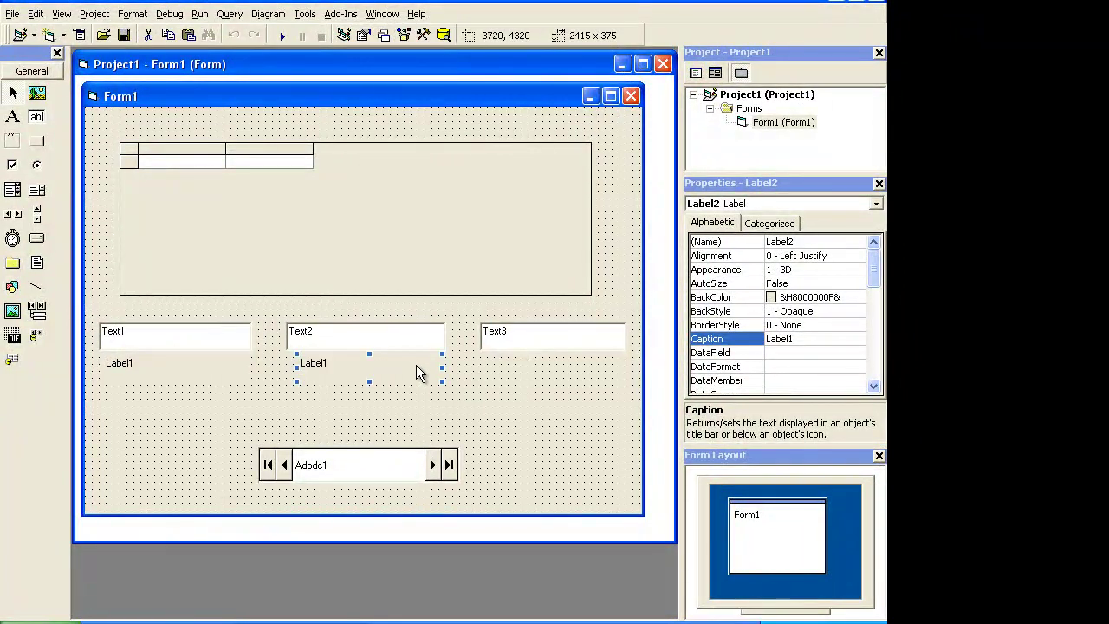
# Step: Paste another label copy without creating a control array and place it below Text3 at about 6960, 4320
pyautogui.rightClick(494, 395)
pyautogui.click(680, 517)
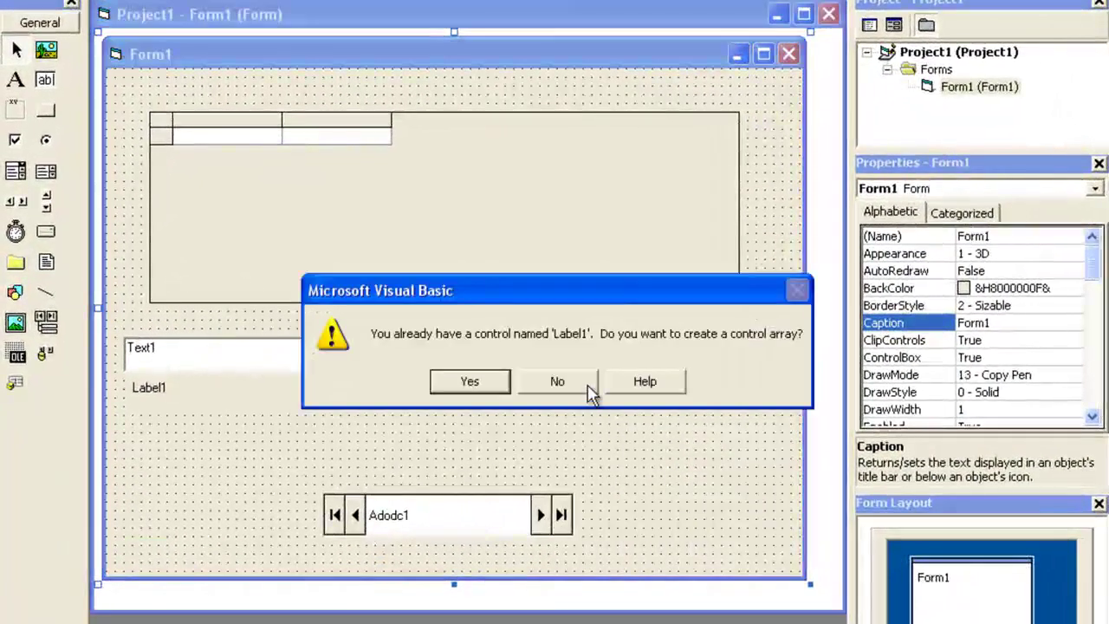
pyautogui.click(581, 385)
pyautogui.moveTo(172, 78); pyautogui.dragTo(677, 398)
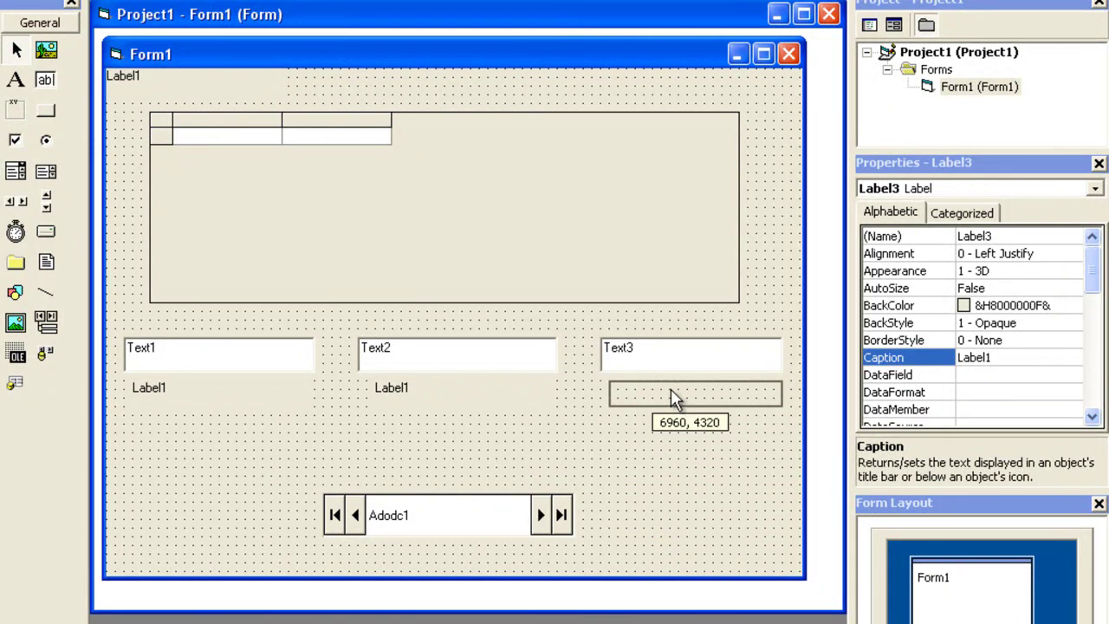
pyautogui.moveTo(674, 399); pyautogui.dragTo(673, 396)
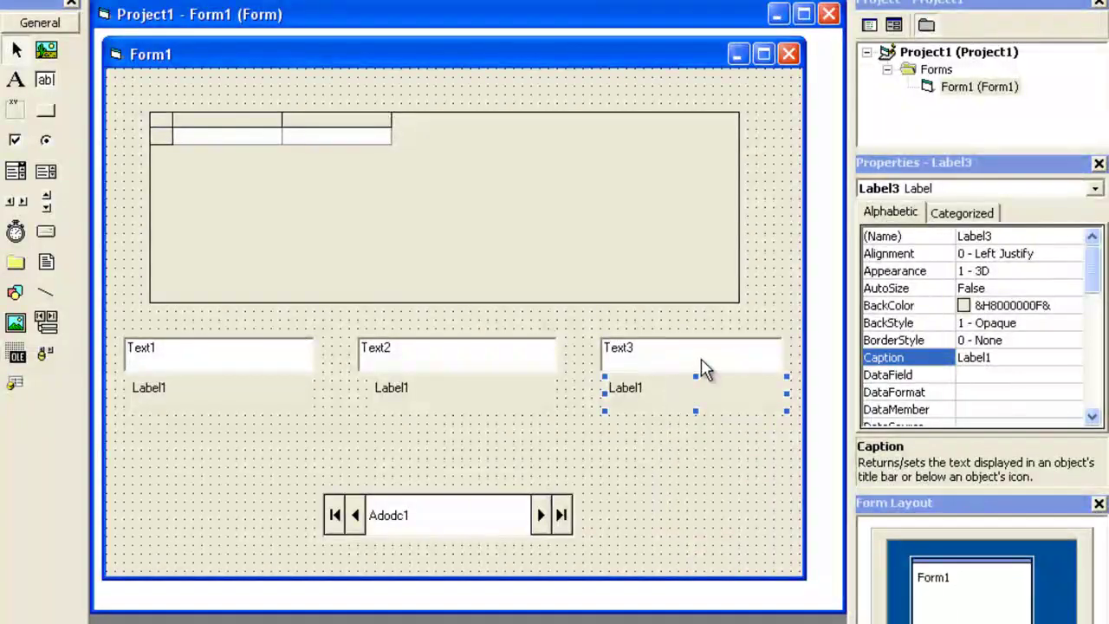
# Step: Widen the Text3 box slightly toward the form's right edge
pyautogui.click(783, 361)
pyautogui.moveTo(784, 356); pyautogui.dragTo(792, 355)
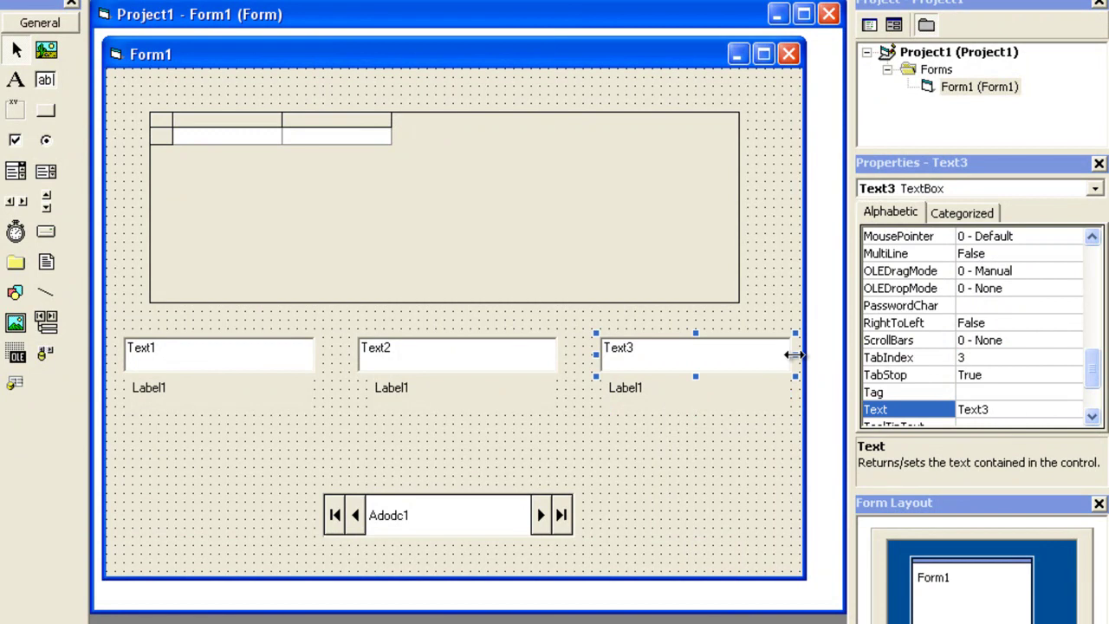
pyautogui.click(710, 440)
pyautogui.click(208, 391)
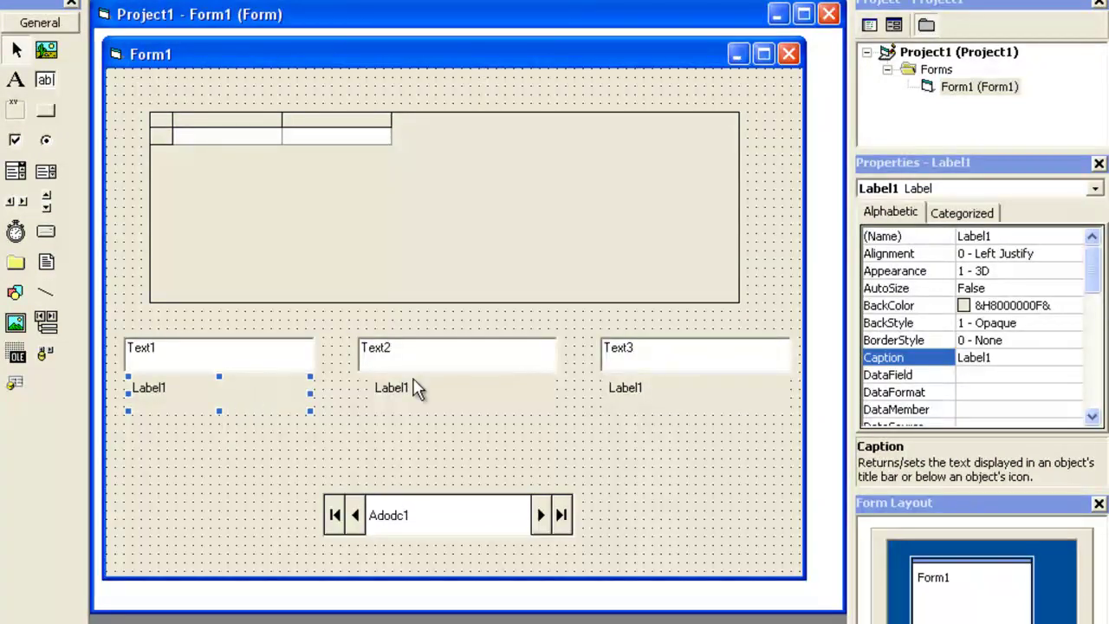
pyautogui.click(403, 401)
pyautogui.click(629, 404)
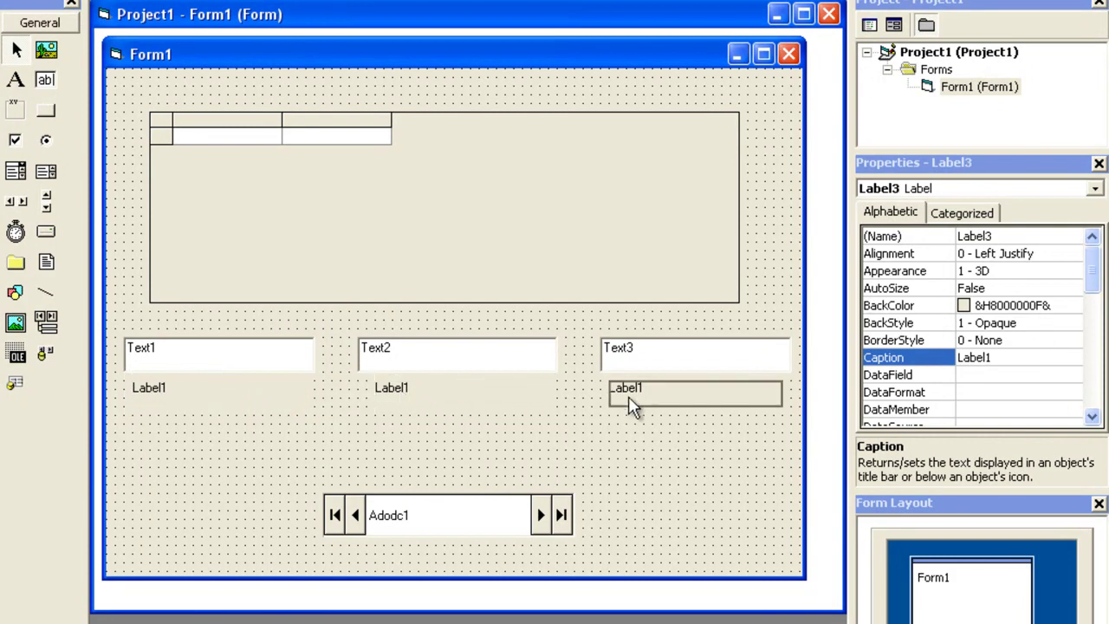
pyautogui.click(240, 397)
pyautogui.click(417, 406)
pyautogui.click(617, 404)
# Step: Set the caption of the label below Text1 to "First Name"
pyautogui.click(228, 404)
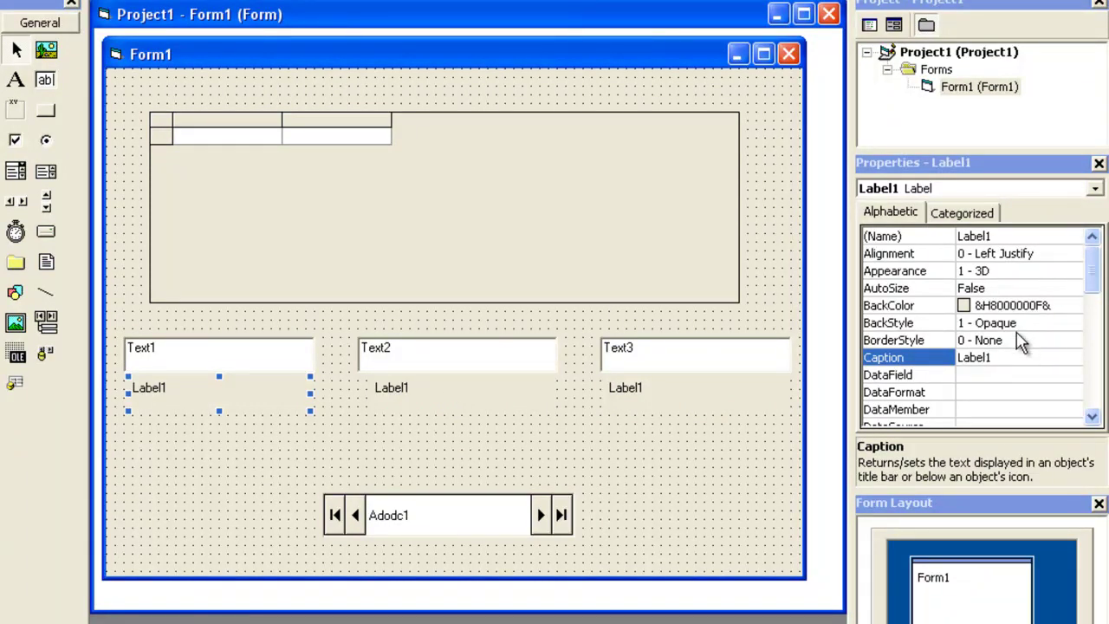
pyautogui.click(1020, 357)
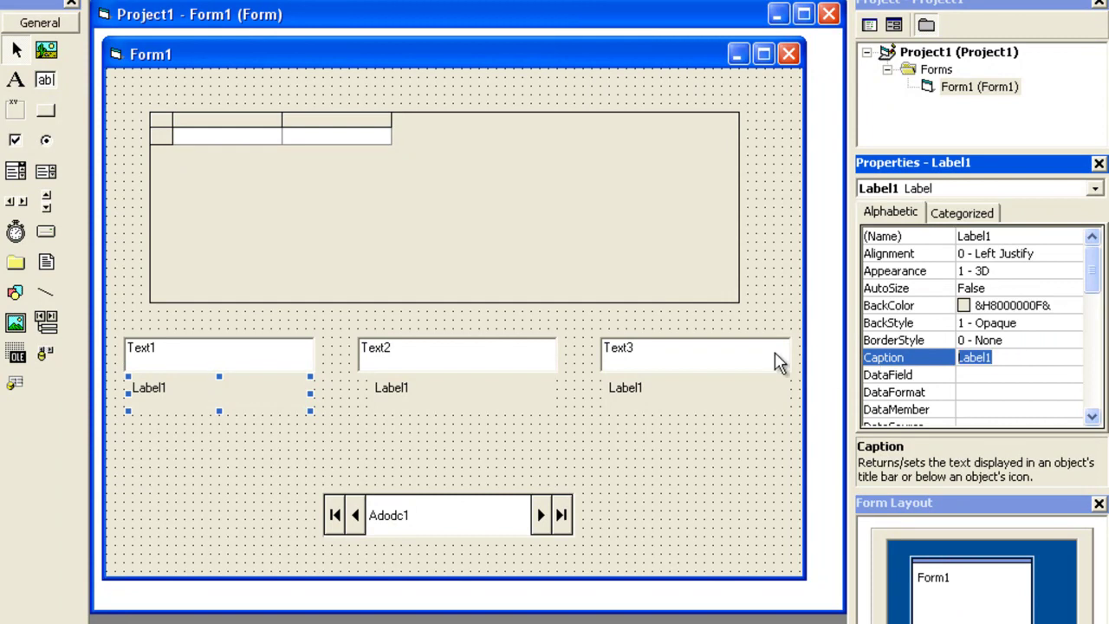
pyautogui.write('First')
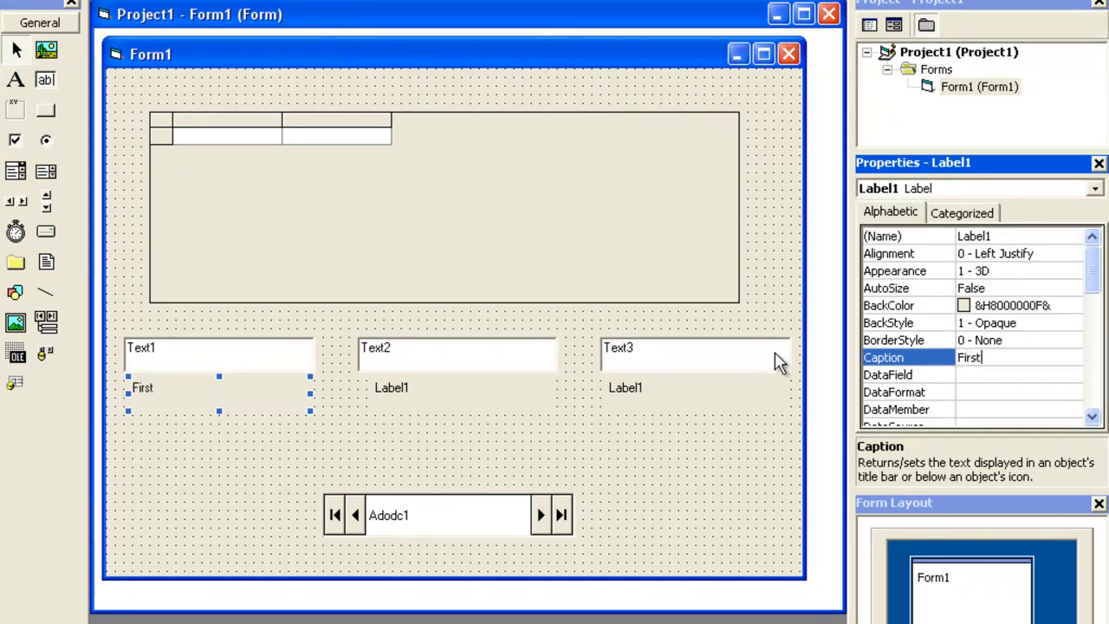
pyautogui.write(' Name')
# Step: Align the label below Text2 with that box, widen it slightly and set its caption to "Middlename"
pyautogui.moveTo(436, 391); pyautogui.dragTo(430, 397)
pyautogui.moveTo(546, 394); pyautogui.dragTo(553, 394)
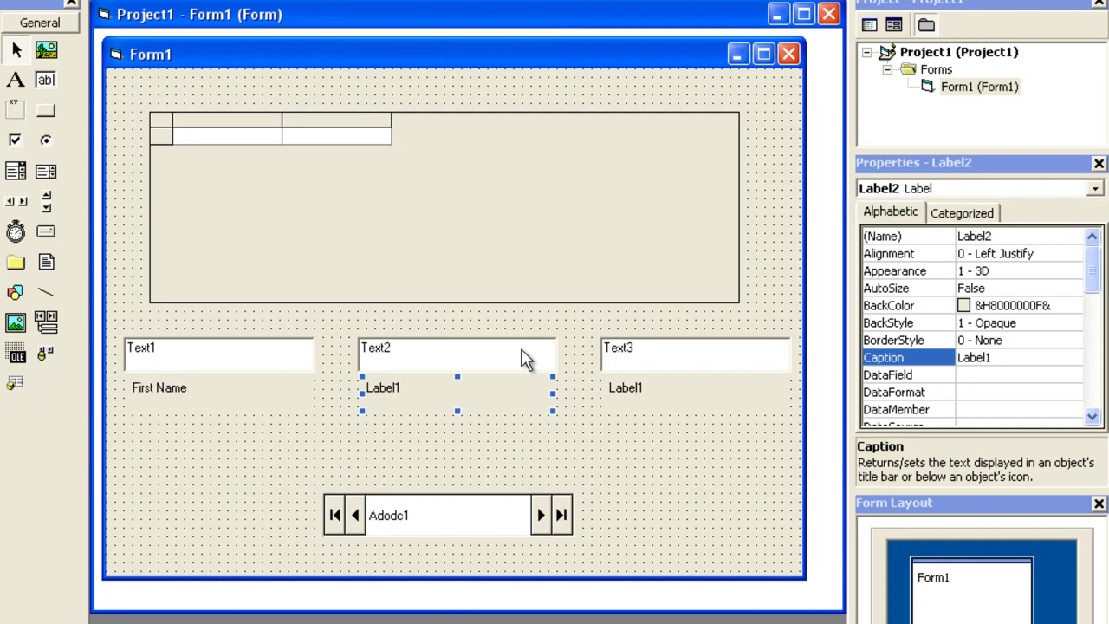
pyautogui.click(986, 357)
pyautogui.click(895, 358)
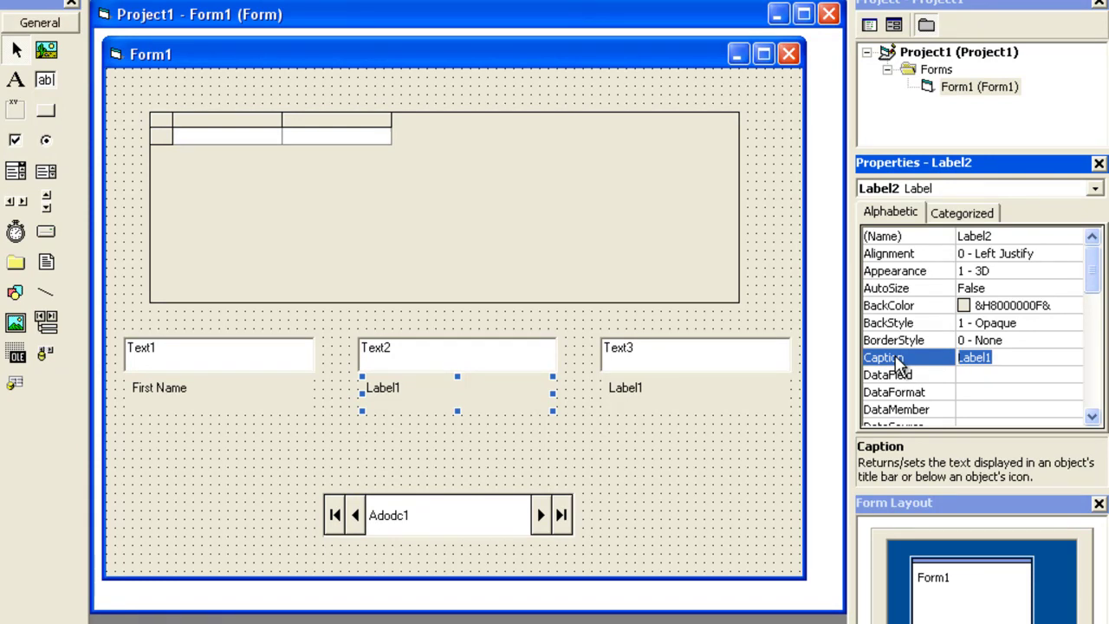
pyautogui.write('Midd')
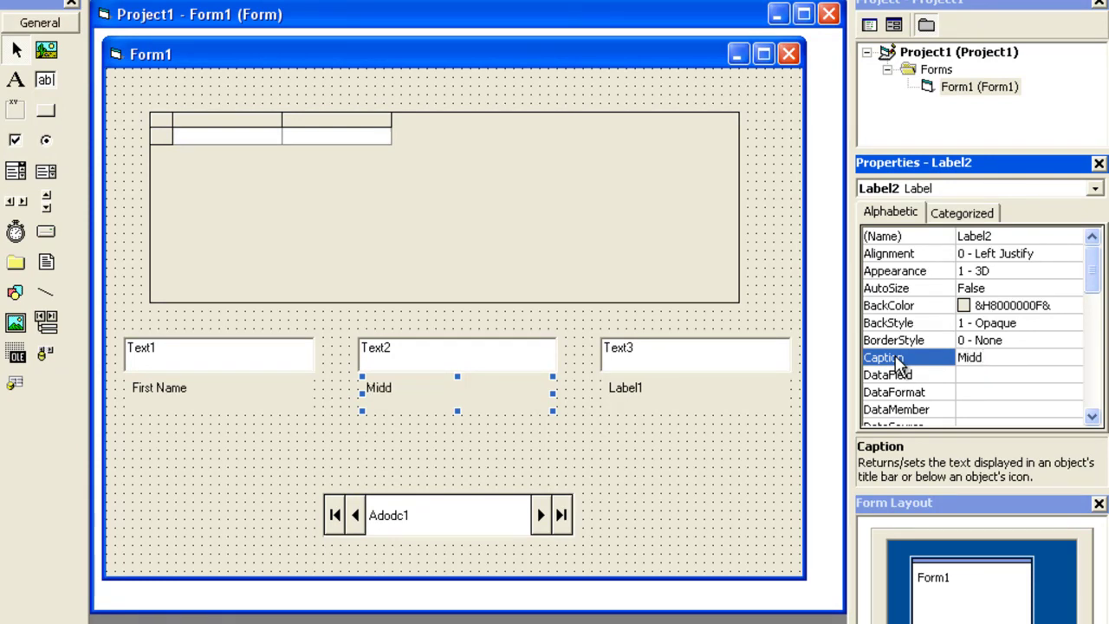
pyautogui.write('lename')
# Step: Set the caption of the label below Text3 to "Lastname"
pyautogui.click(725, 402)
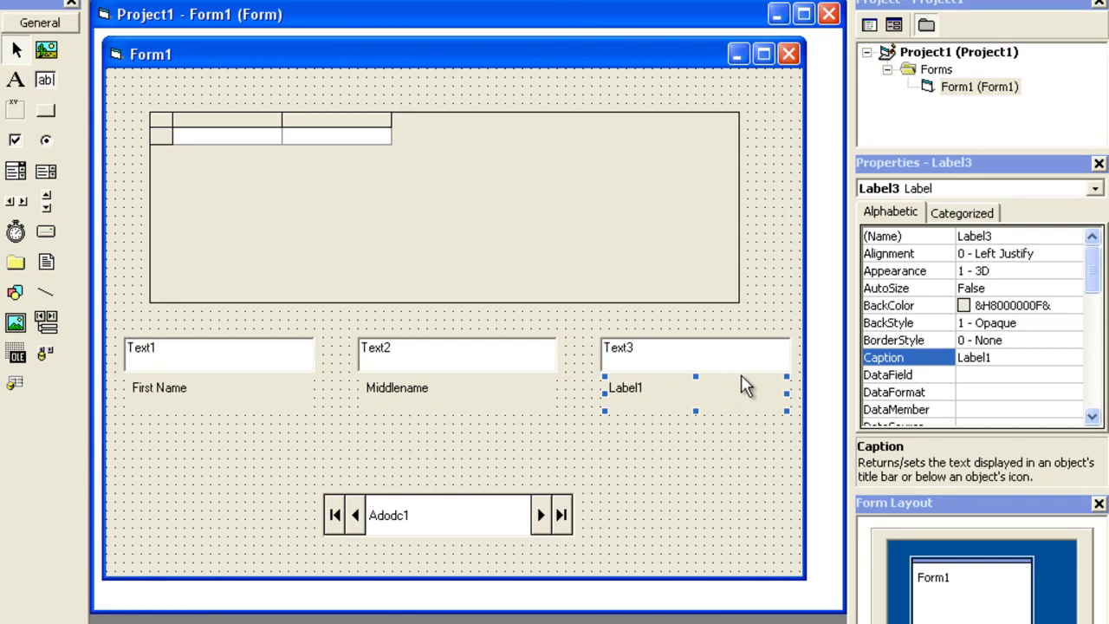
pyautogui.click(1001, 358)
pyautogui.write('Lastname')
# Step: Move the Adodc1 control slightly right and up, to about 3240, 5640
pyautogui.click(537, 463)
pyautogui.moveTo(509, 518); pyautogui.dragTo(529, 520)
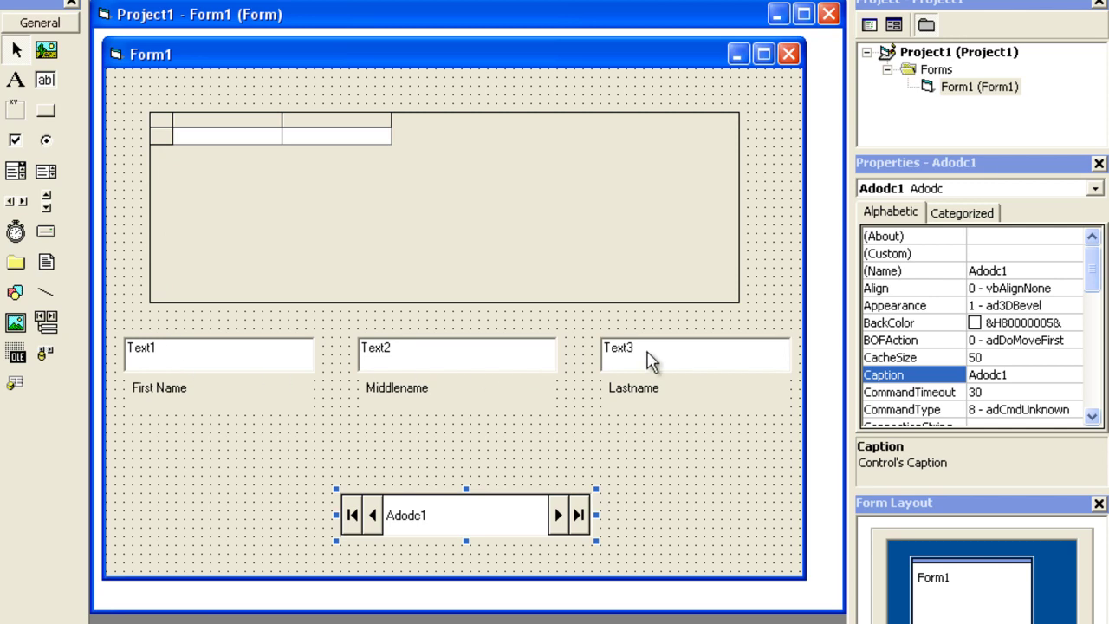
pyautogui.moveTo(526, 513); pyautogui.dragTo(524, 495)
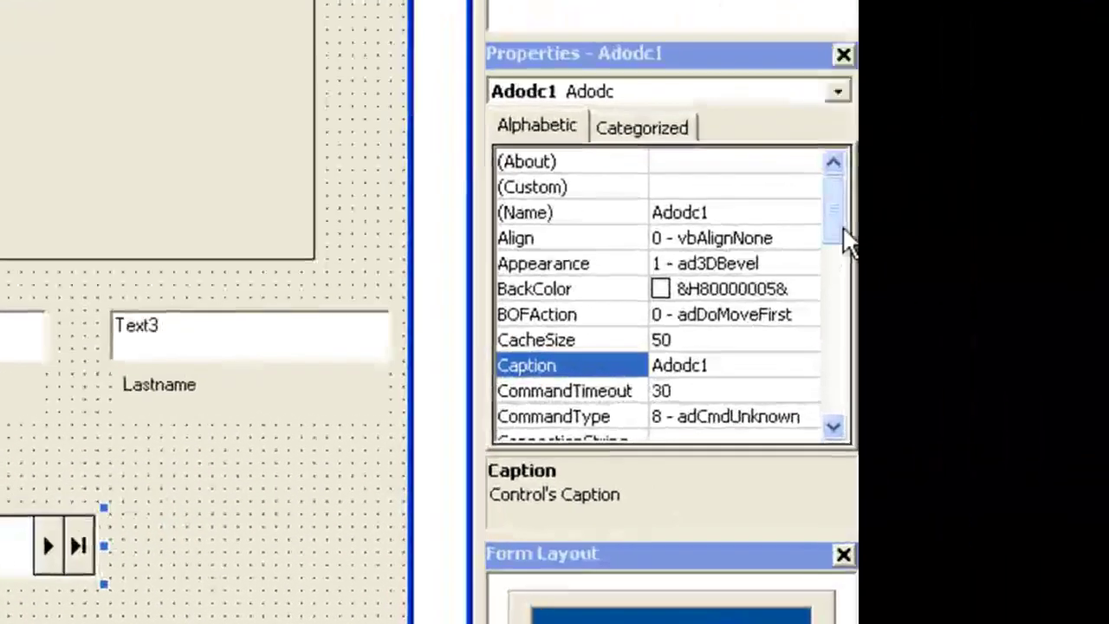
# Step: Start building a connection string for Adodc1's ConnectionString property, using the Microsoft Jet 4.0 OLE DB Provider
pyautogui.scroll(-1, 1098, 291)
pyautogui.moveTo(811, 240); pyautogui.dragTo(811, 248)
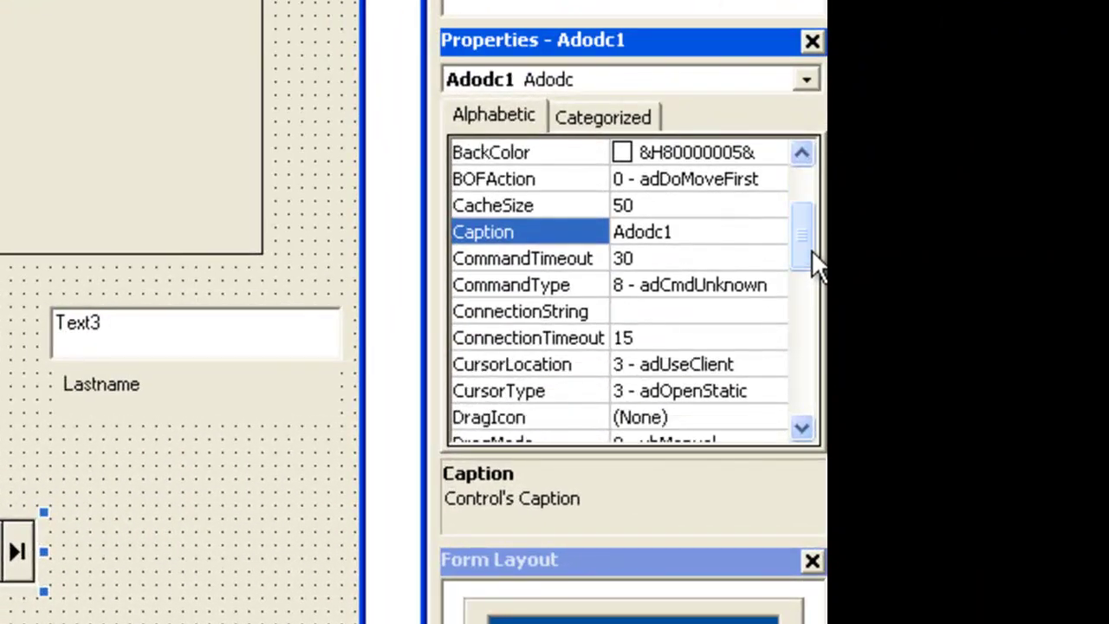
pyautogui.click(759, 316)
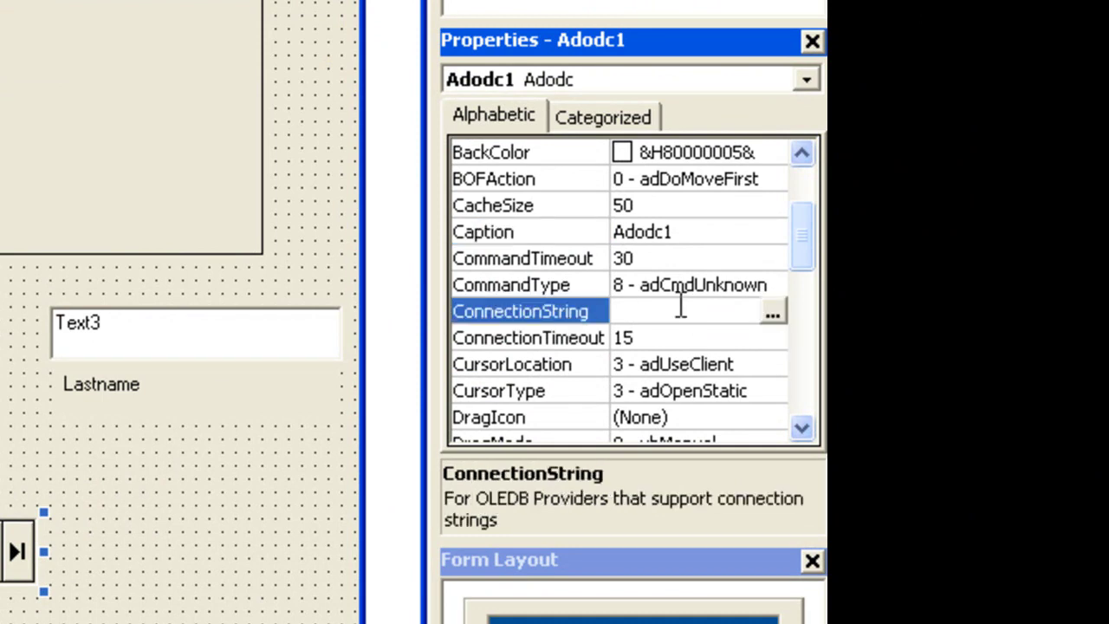
pyautogui.click(783, 316)
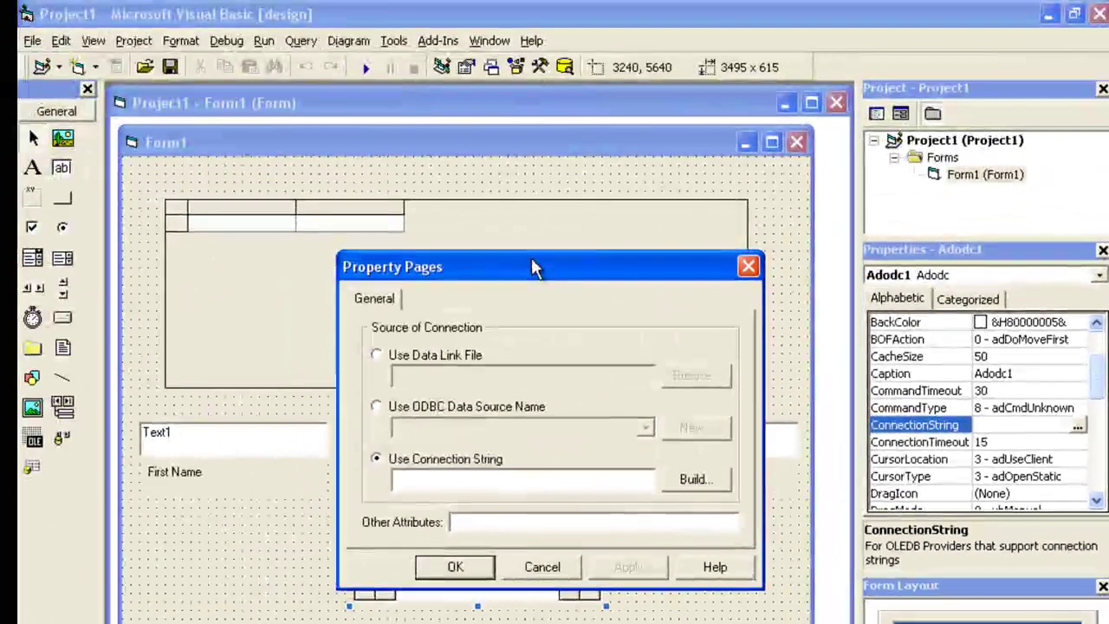
pyautogui.moveTo(533, 269); pyautogui.dragTo(429, 148)
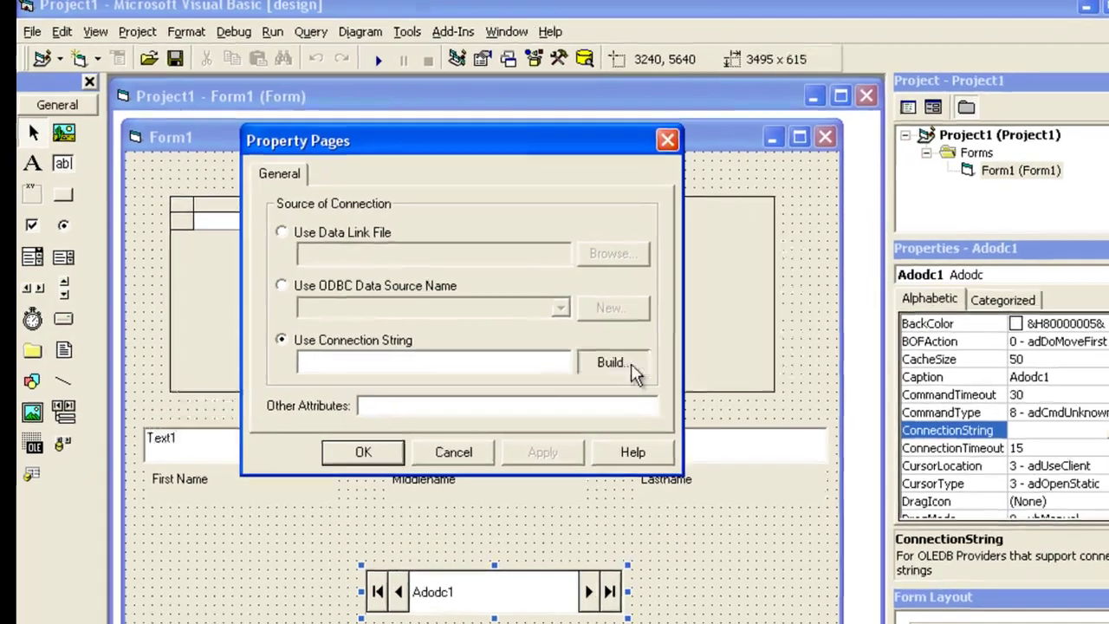
pyautogui.click(610, 364)
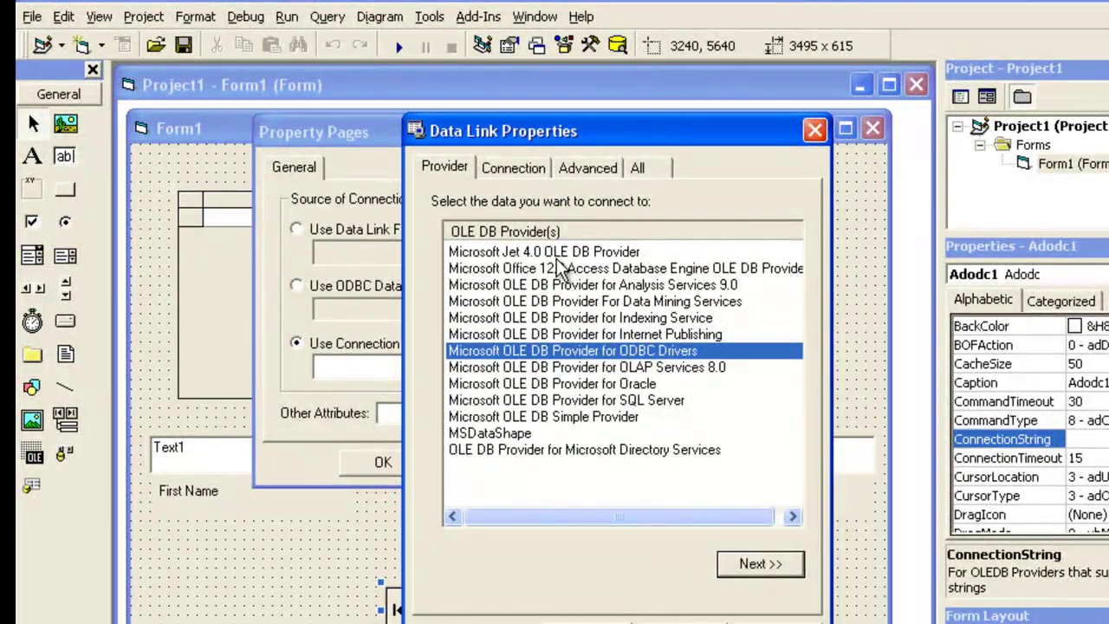
pyautogui.click(562, 253)
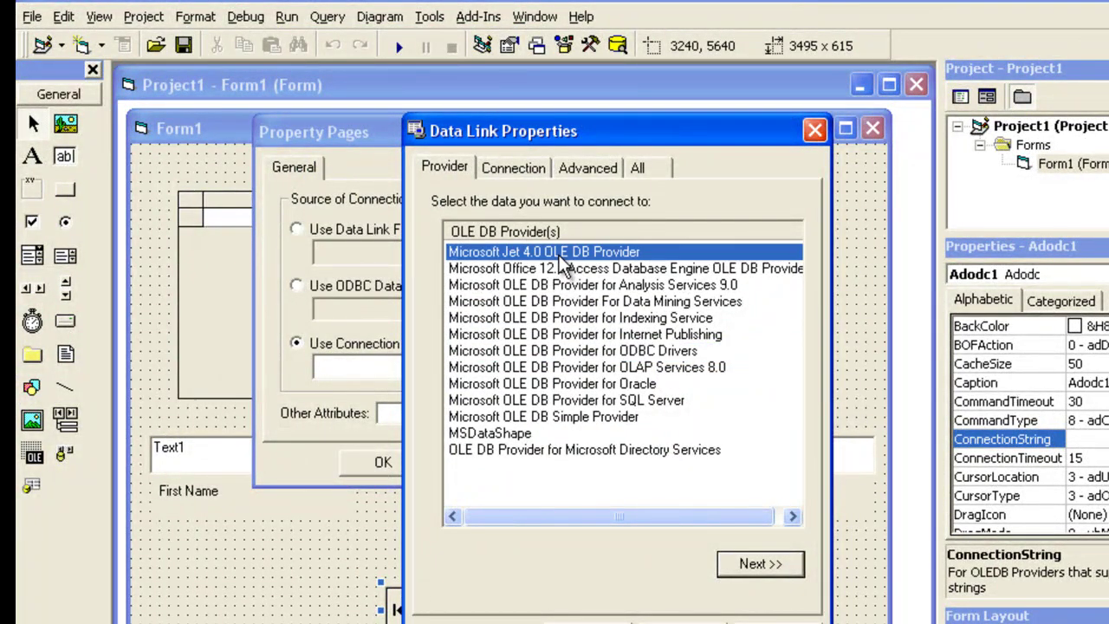
pyautogui.click(751, 564)
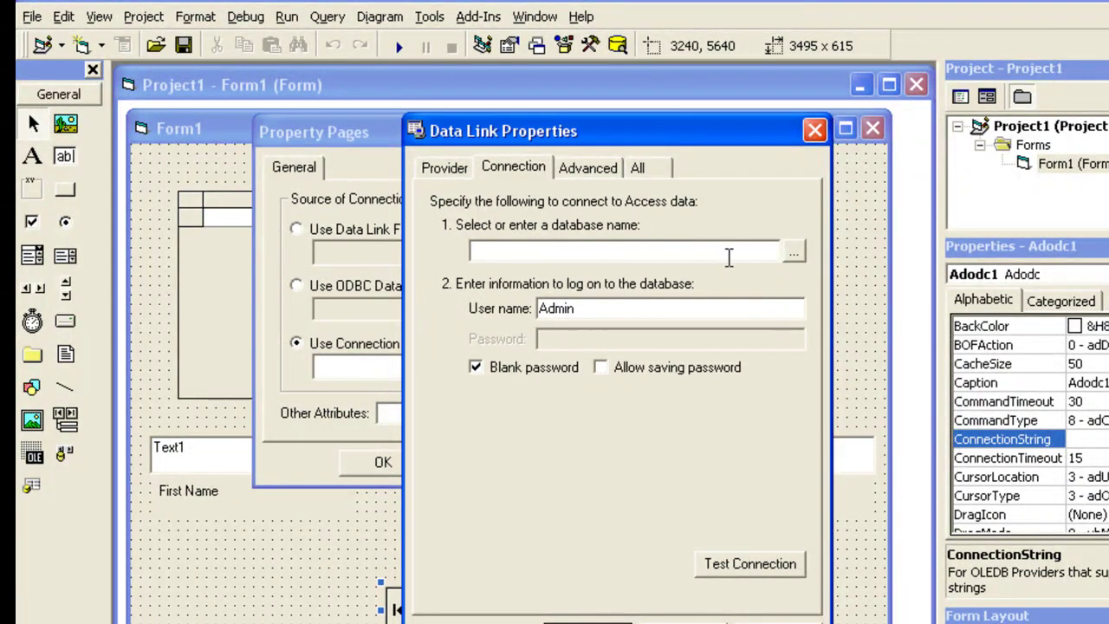
# Step: Choose exercise.mdb from New Folder (6) as the database for the connection
pyautogui.click(793, 253)
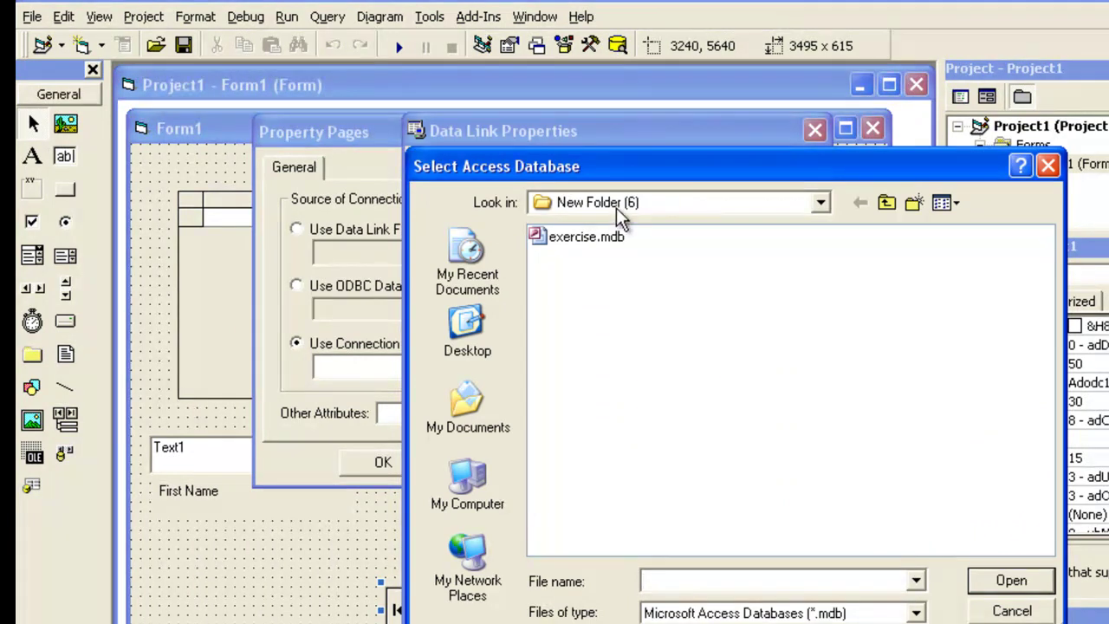
pyautogui.click(587, 248)
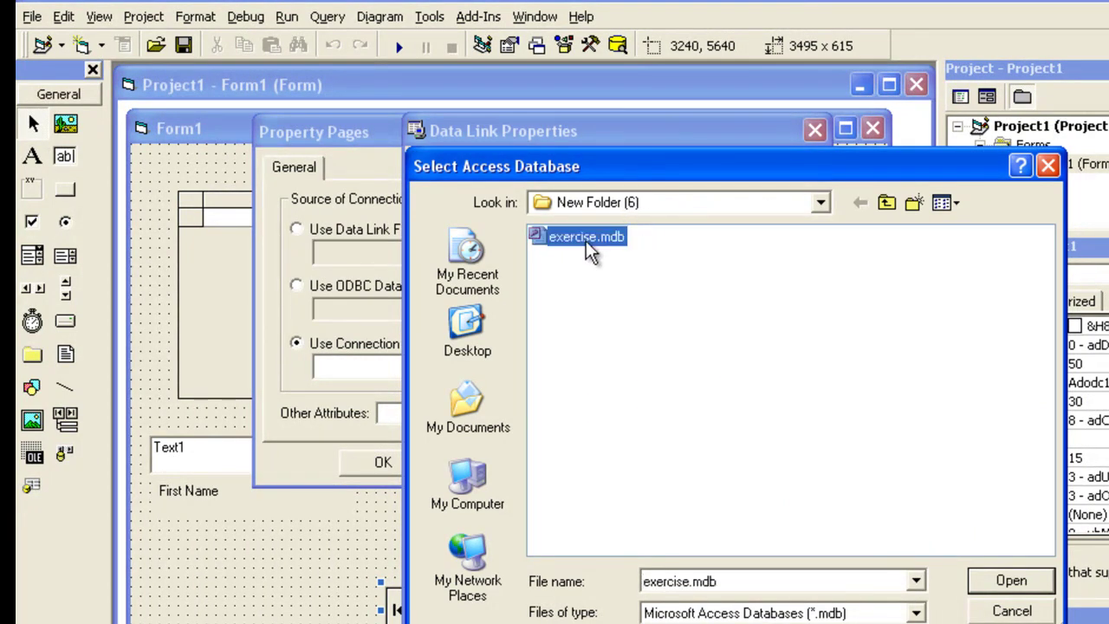
pyautogui.click(1008, 585)
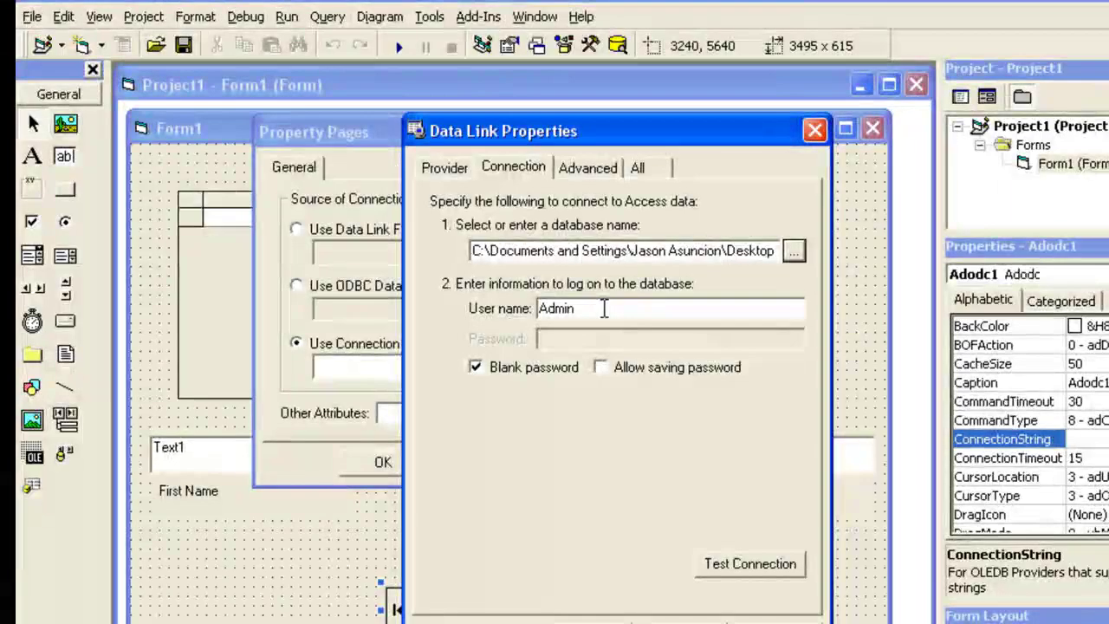
# Step: Clear the database logon user name and test the connection
pyautogui.moveTo(596, 311); pyautogui.dragTo(537, 311)
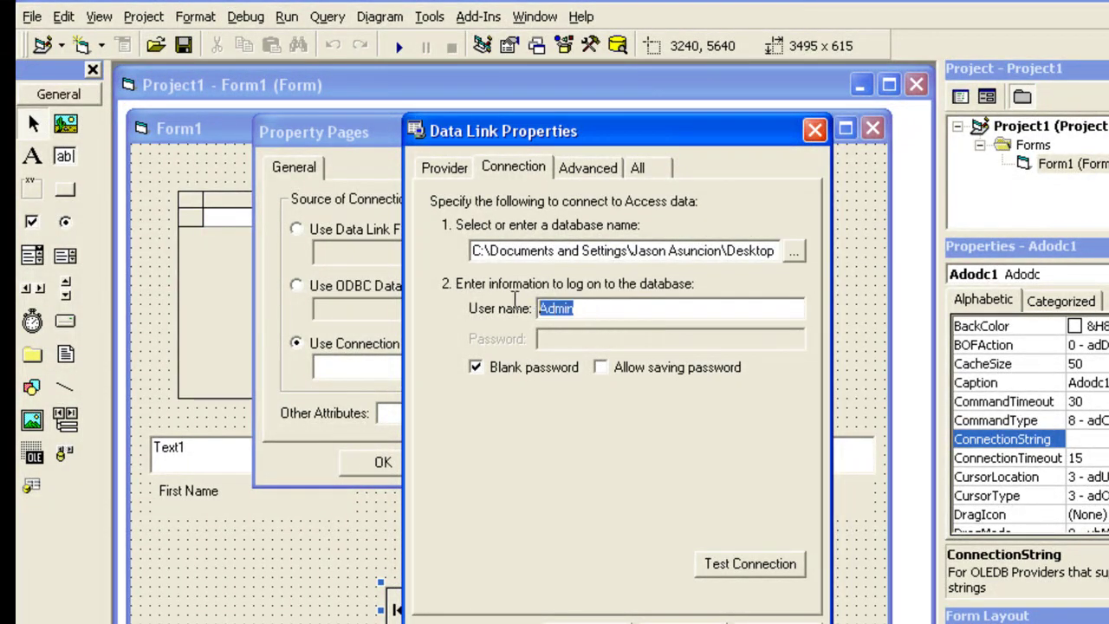
pyautogui.press('BackSpace')
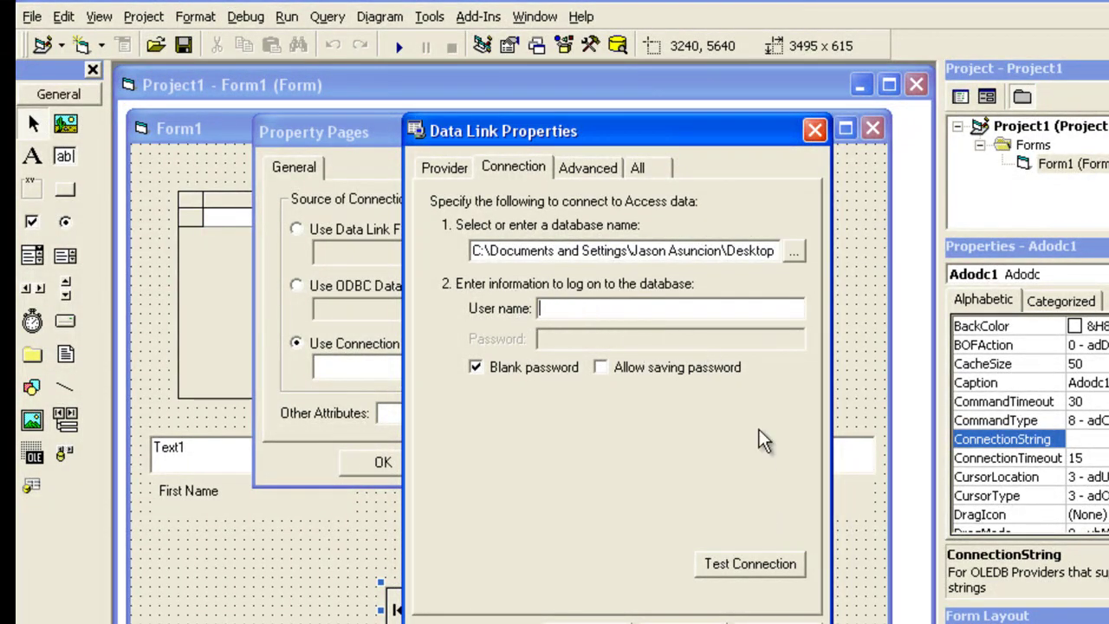
pyautogui.click(759, 569)
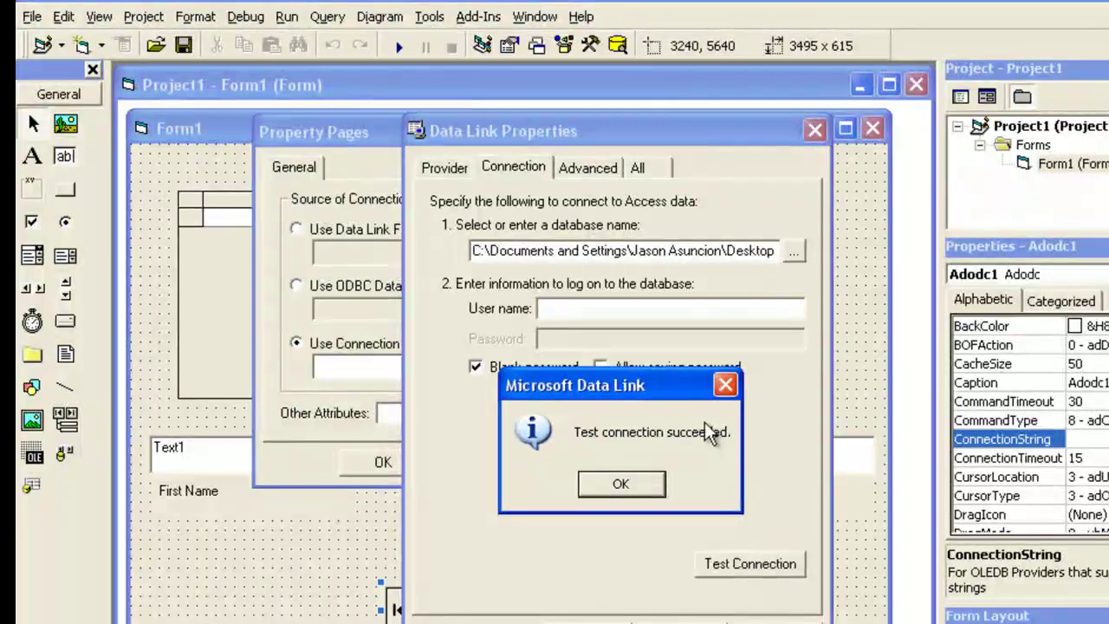
pyautogui.moveTo(682, 392); pyautogui.dragTo(689, 307)
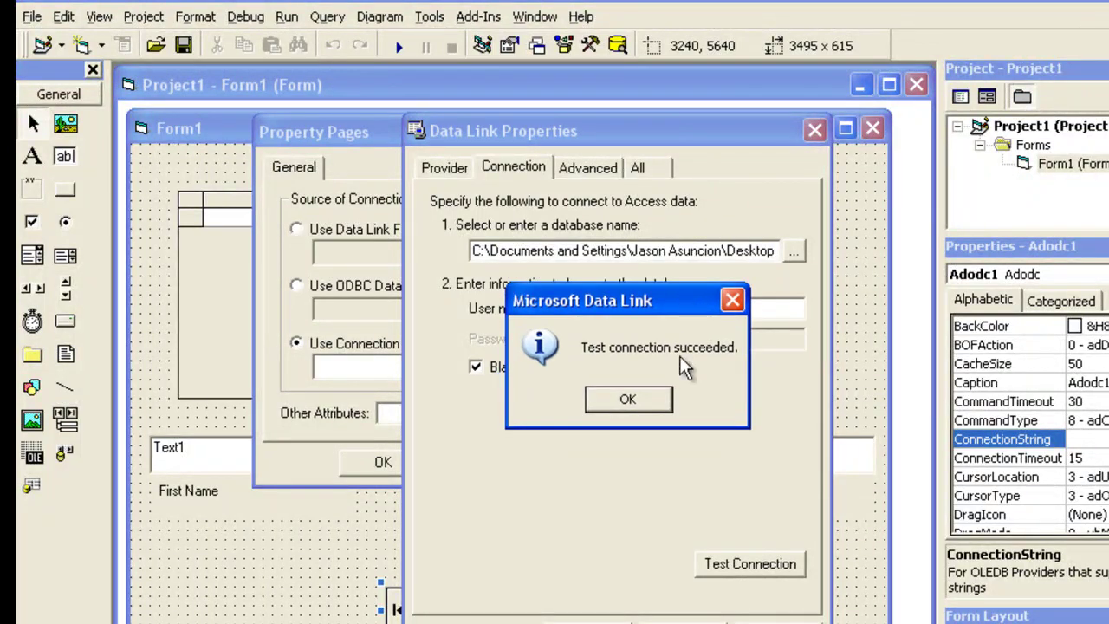
# Step: Accept the tested data link settings as Adodc1's connection string
pyautogui.click(650, 407)
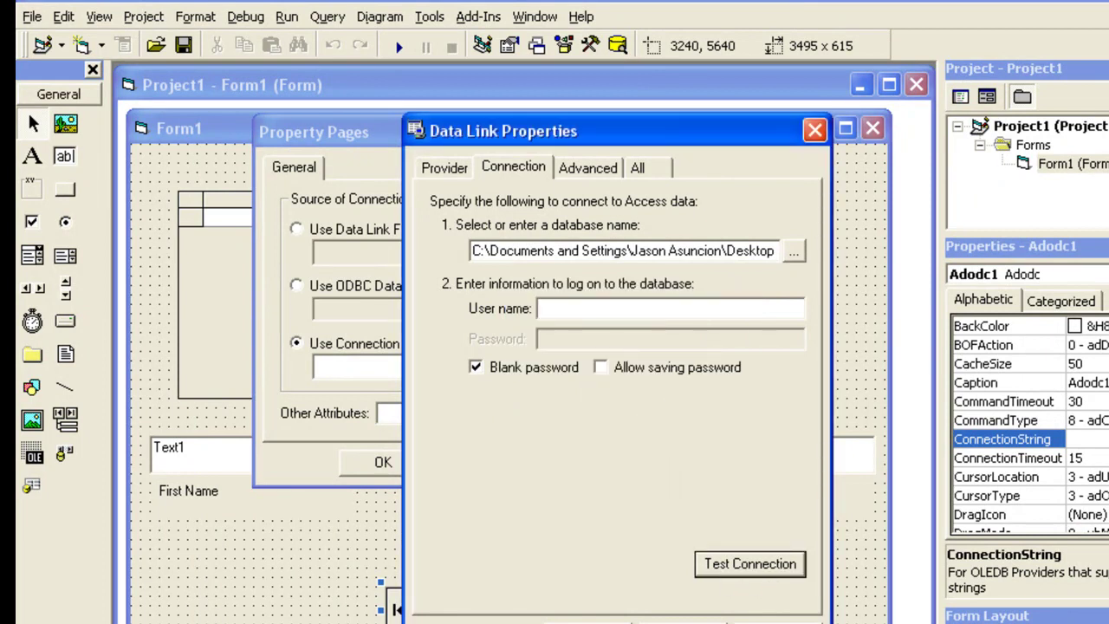
pyautogui.click(588, 622)
pyautogui.click(581, 468)
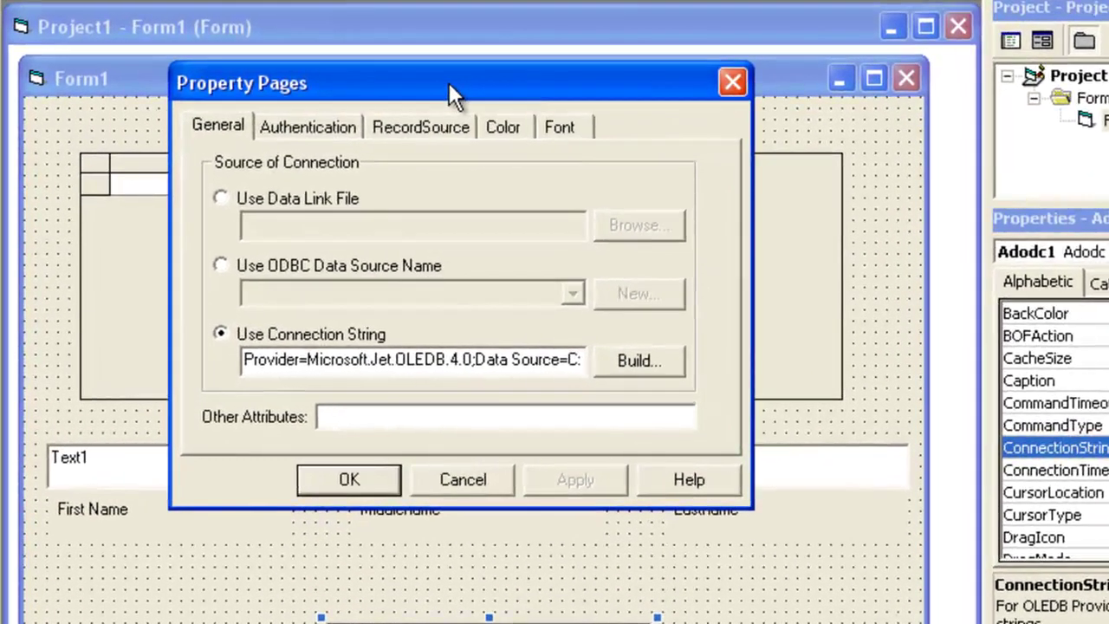
# Step: Set Adodc1's record source to command type 2 - adCmdTable with the SInfo table, and apply the properties
pyautogui.moveTo(449, 82); pyautogui.dragTo(521, 119)
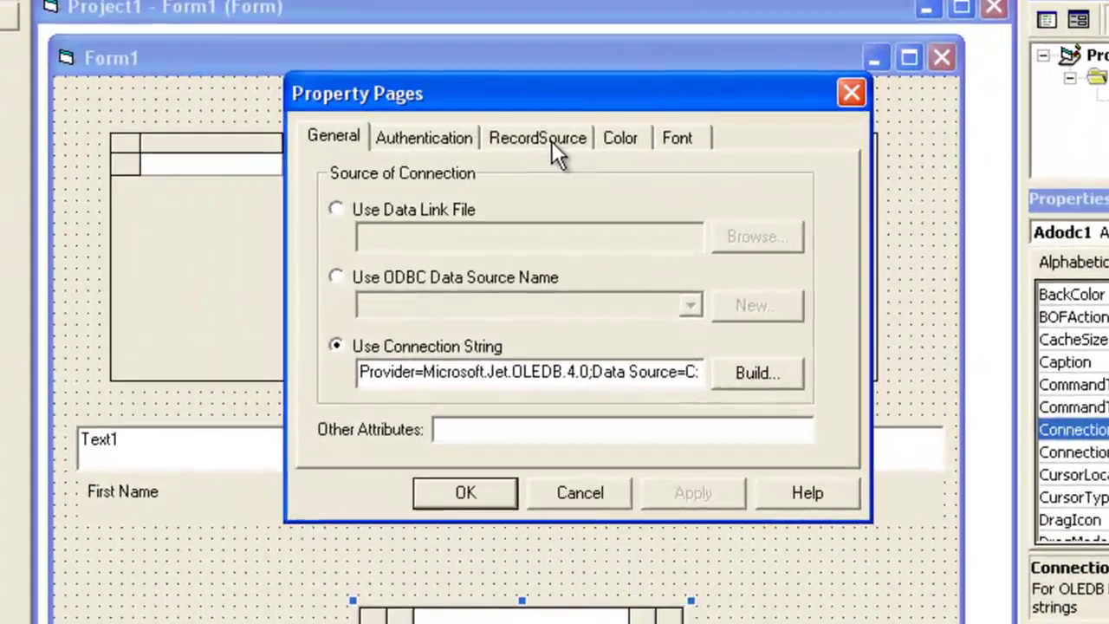
pyautogui.click(498, 143)
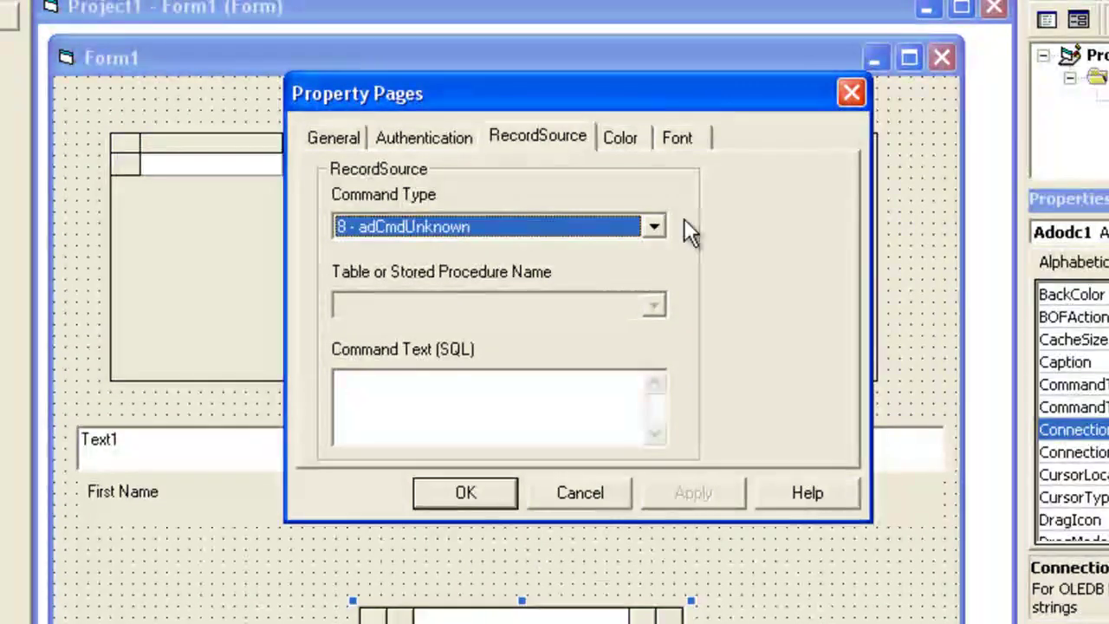
pyautogui.click(657, 227)
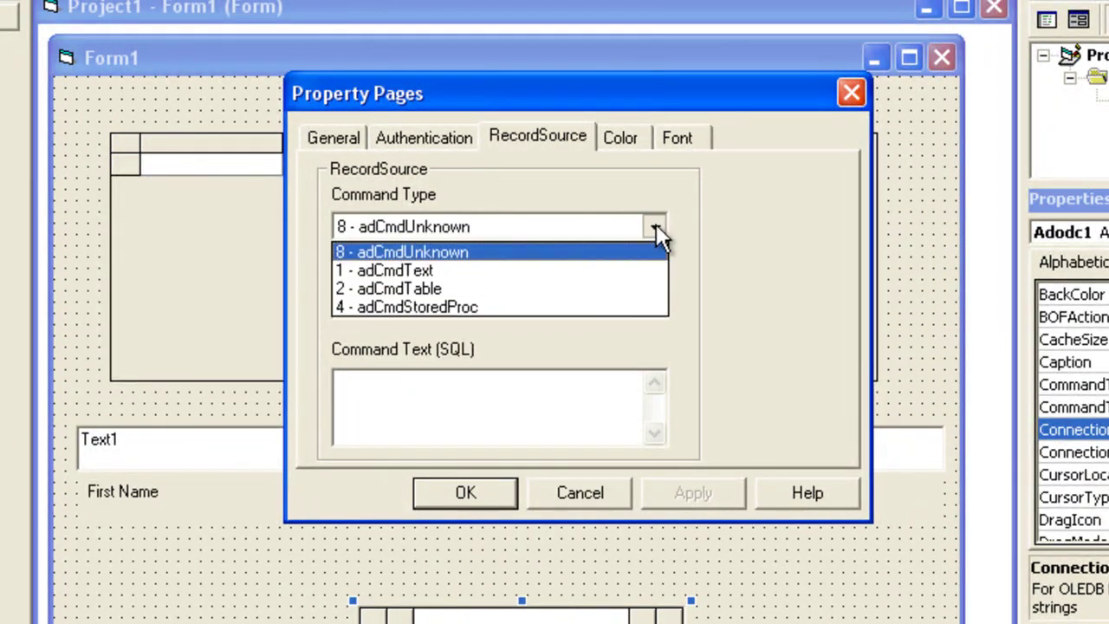
pyautogui.click(618, 293)
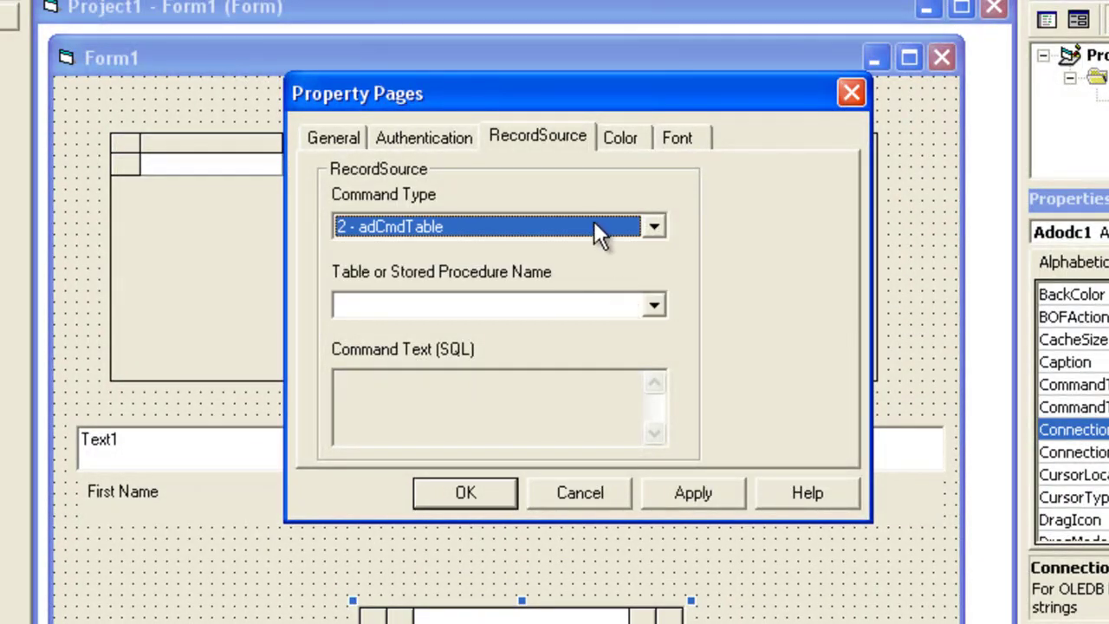
pyautogui.click(656, 306)
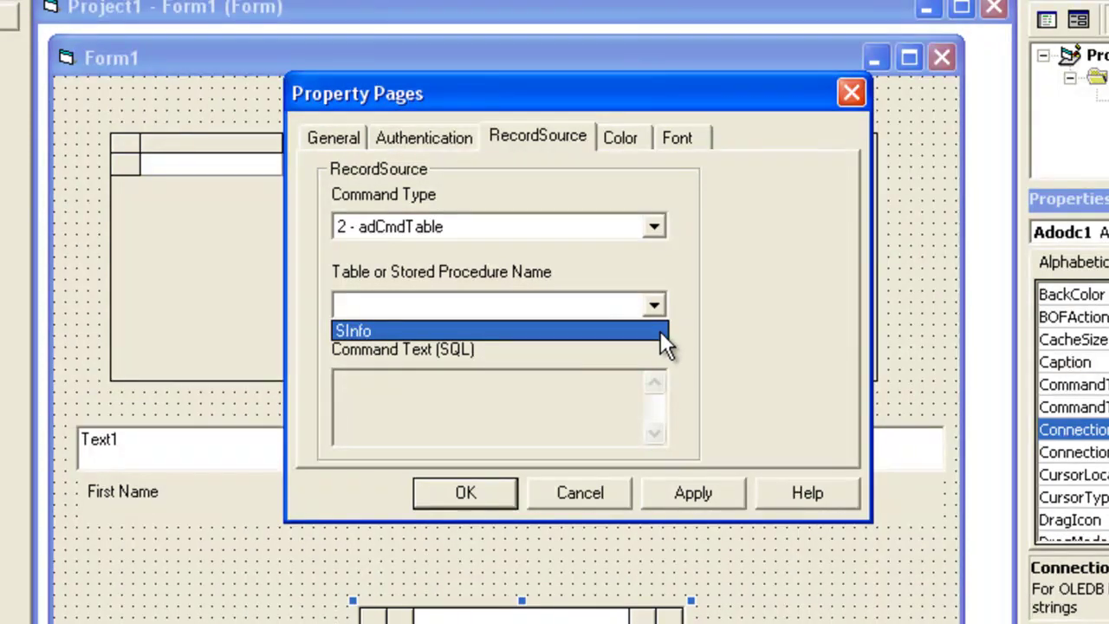
pyautogui.click(661, 331)
pyautogui.click(710, 495)
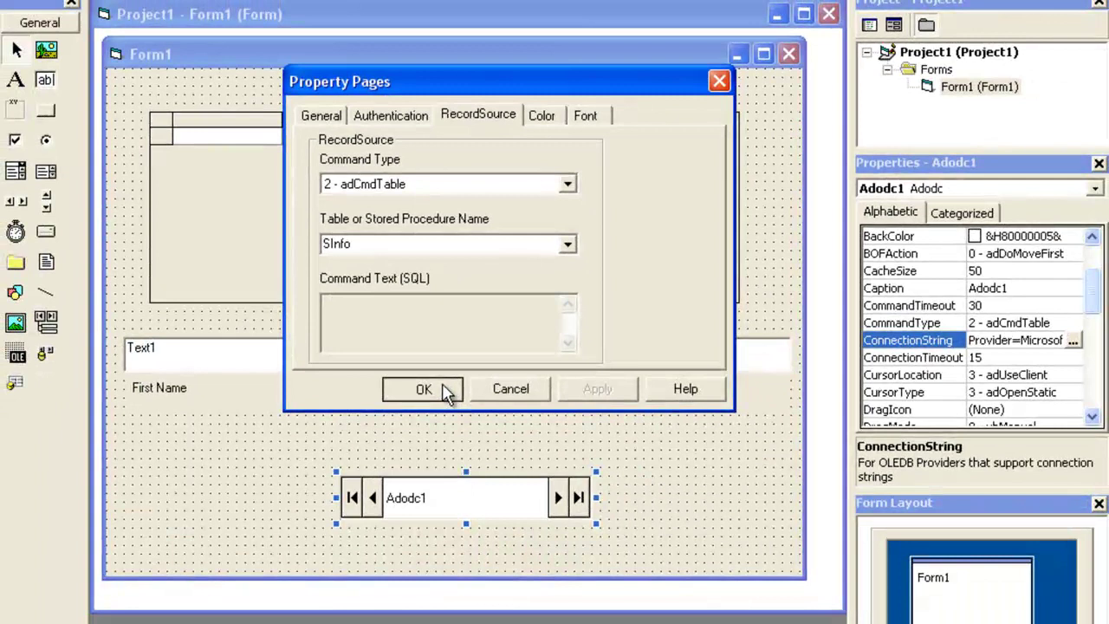
pyautogui.click(445, 391)
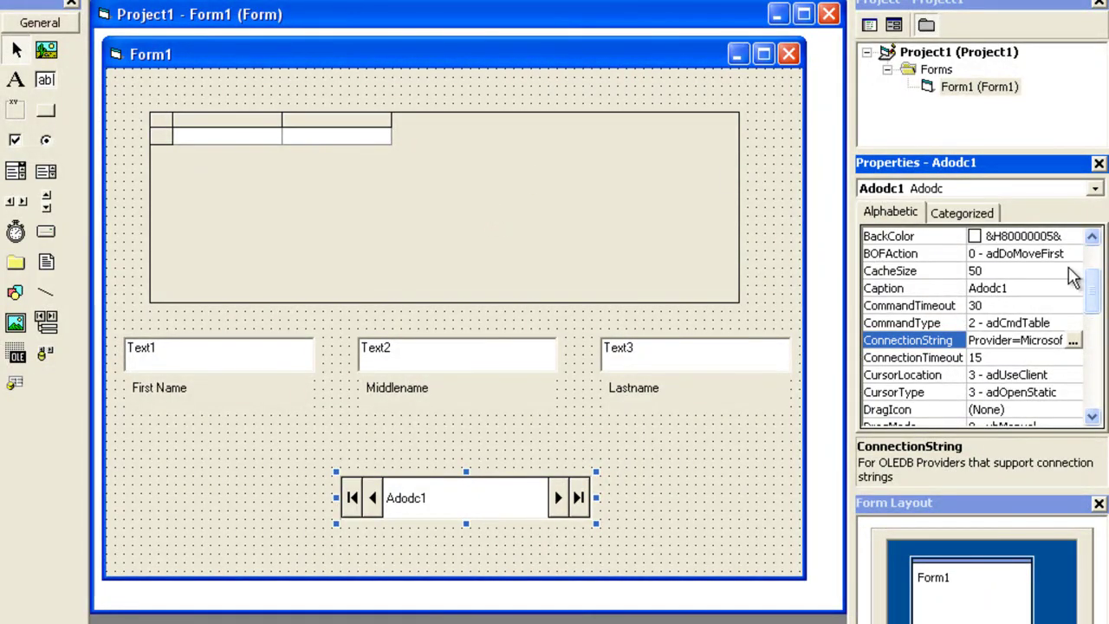
# Step: Set the DataSource property of the DataGrid1 control to Adodc1
pyautogui.click(473, 175)
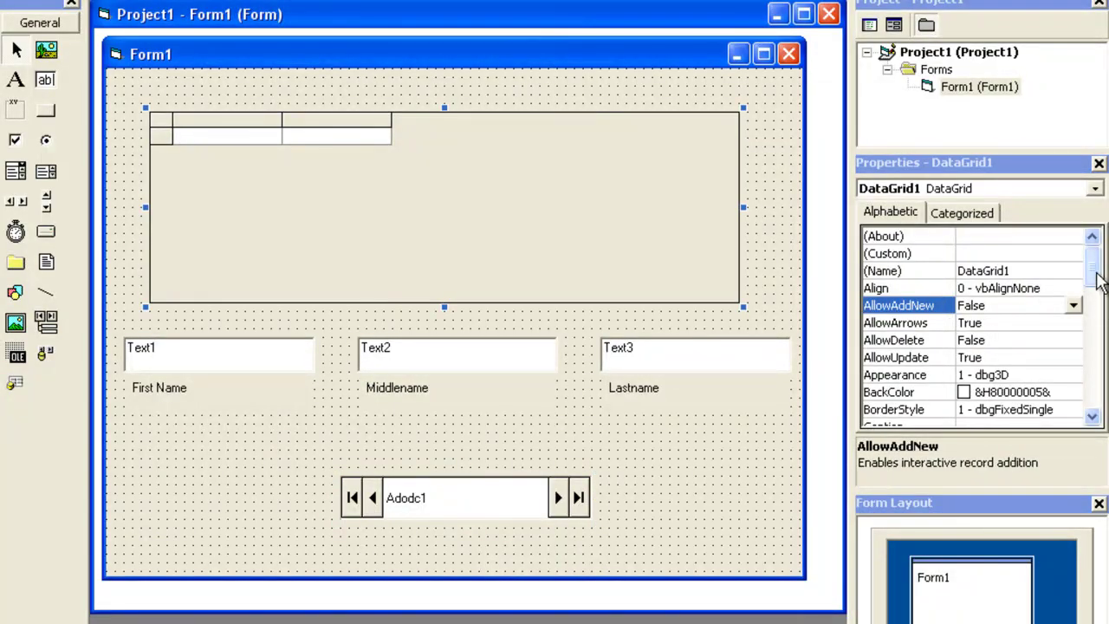
pyautogui.moveTo(1097, 281); pyautogui.dragTo(1096, 312)
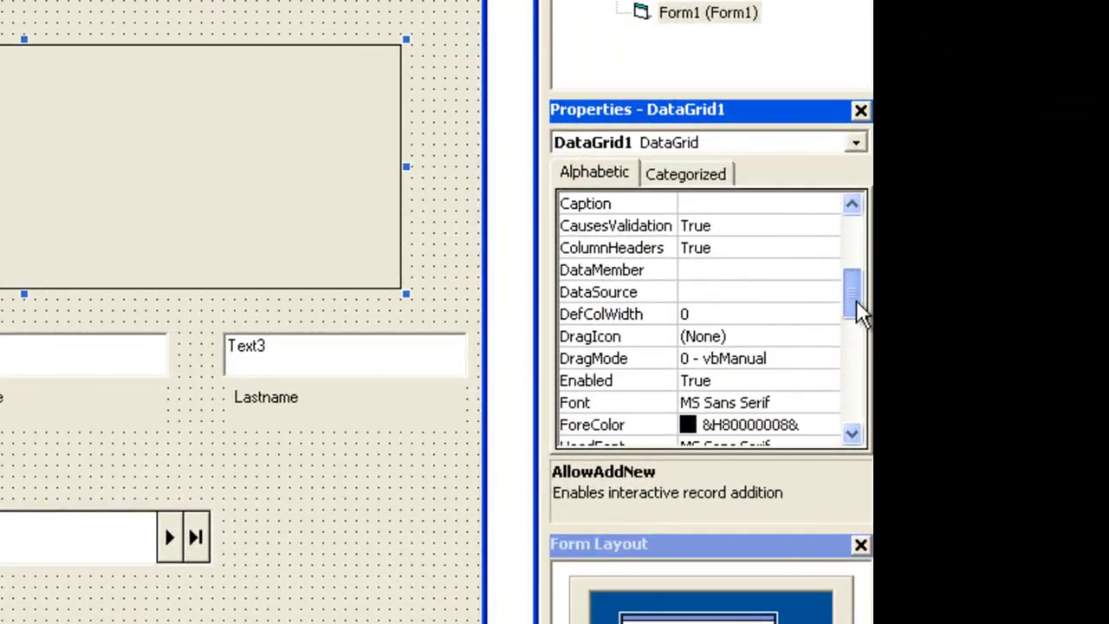
pyautogui.click(790, 291)
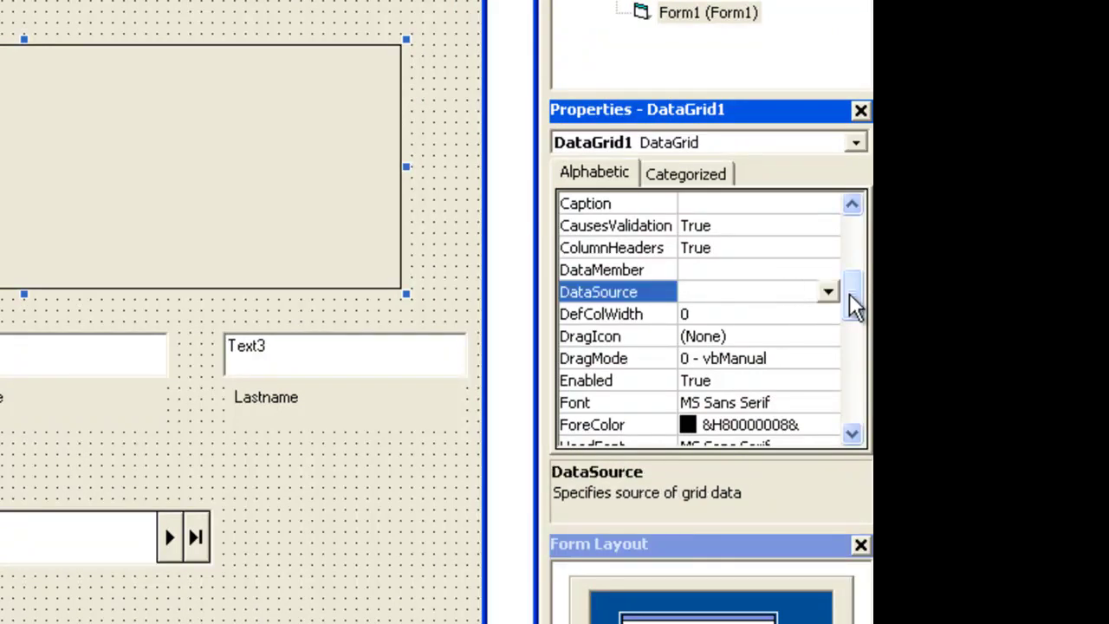
pyautogui.click(832, 293)
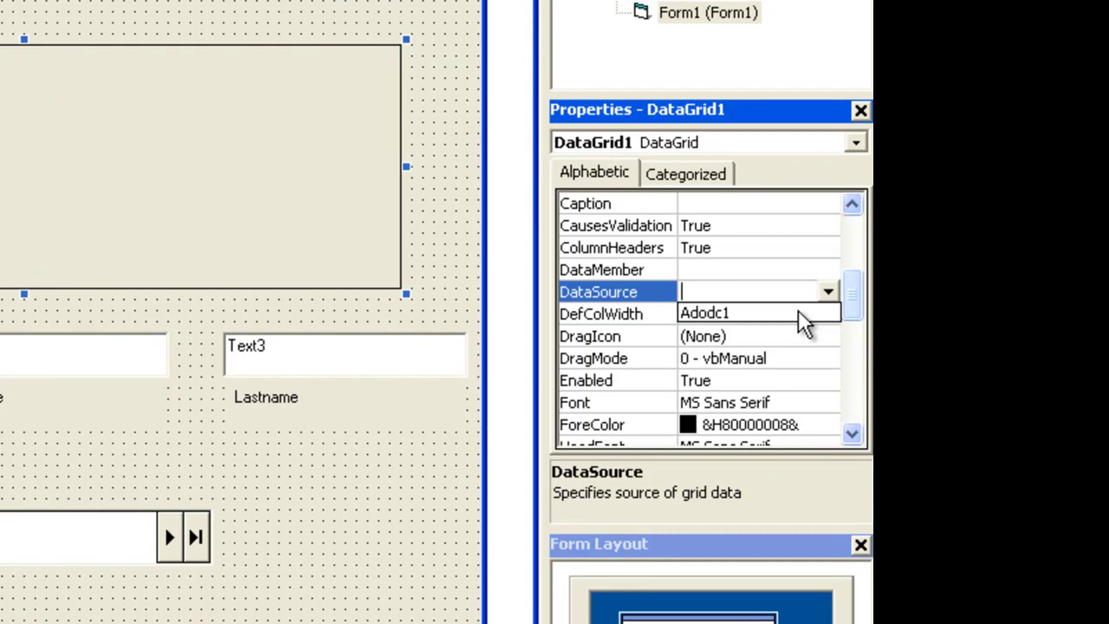
pyautogui.click(797, 309)
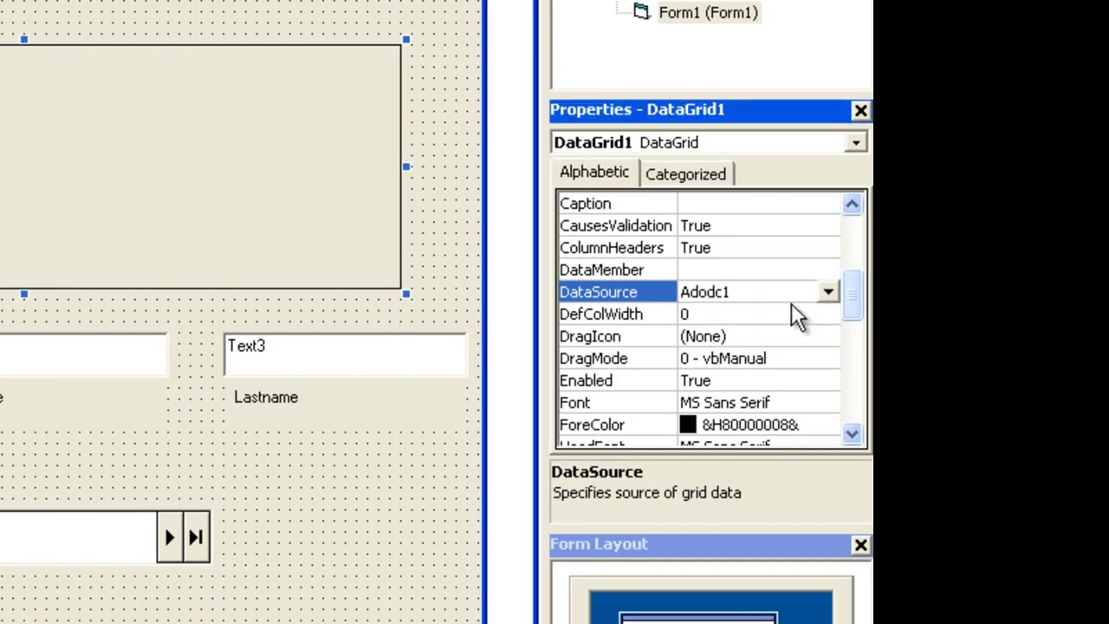
pyautogui.click(784, 269)
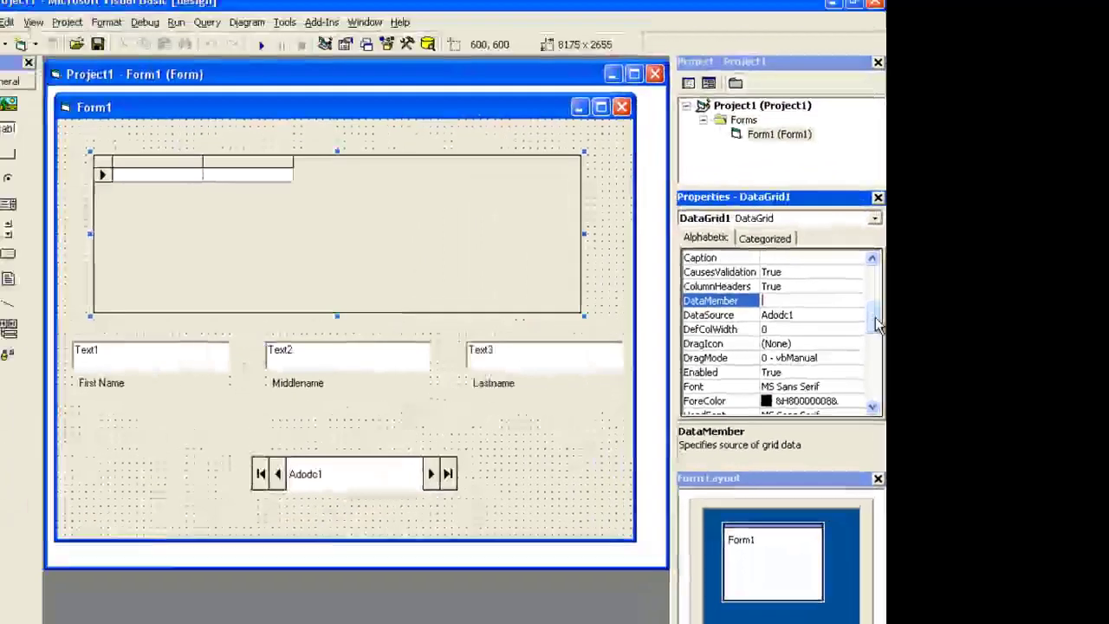
pyautogui.moveTo(876, 333); pyautogui.dragTo(877, 325)
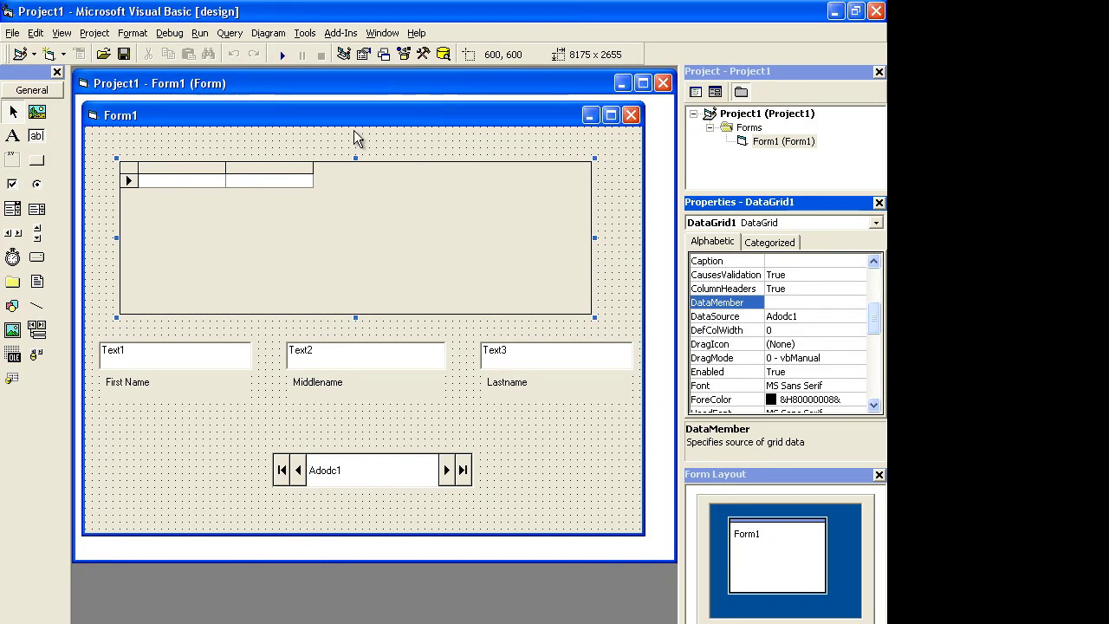
# Step: Run the project, move back and forth through the grid records with the Adodc1 control, and close the running form
pyautogui.click(284, 54)
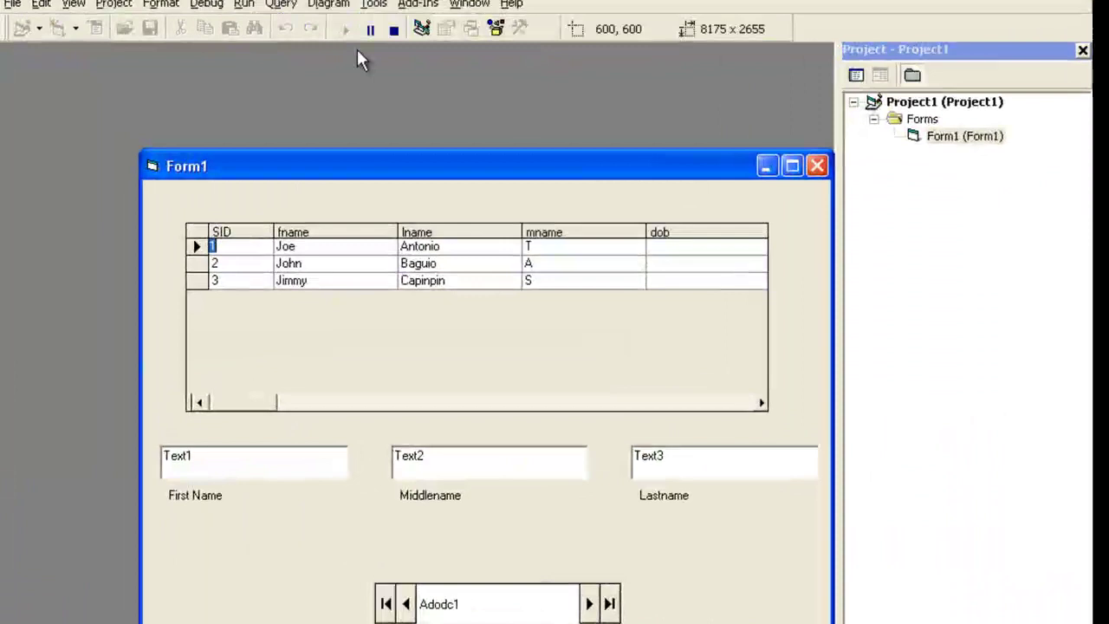
pyautogui.moveTo(438, 174); pyautogui.dragTo(413, 103)
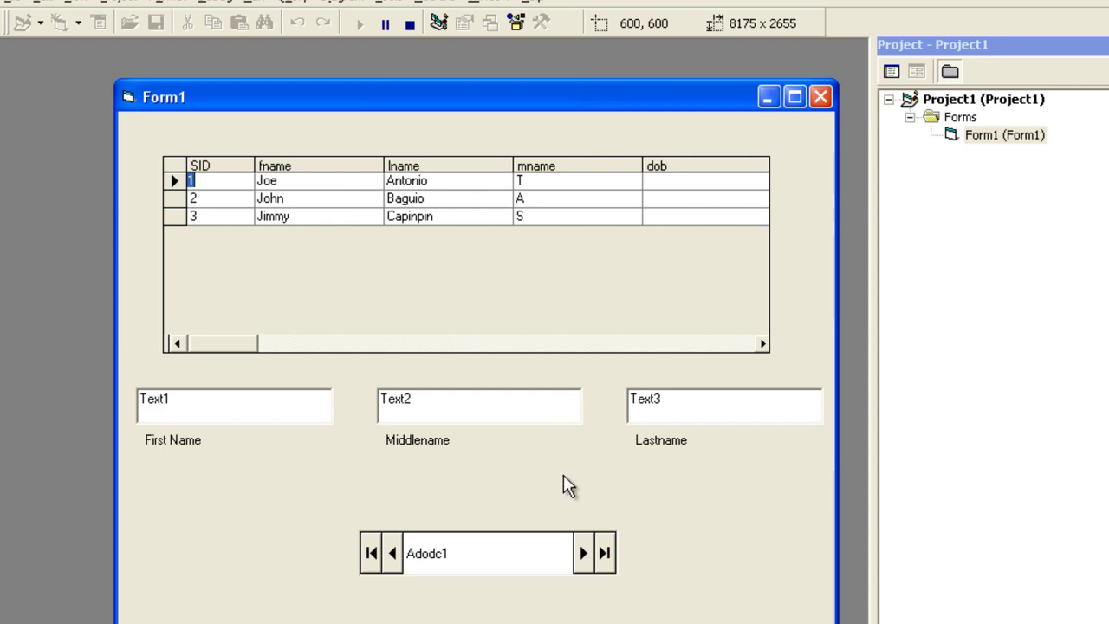
pyautogui.click(584, 554)
pyautogui.click(584, 554)
pyautogui.doubleClick(392, 555)
pyautogui.click(585, 559)
pyautogui.click(392, 555)
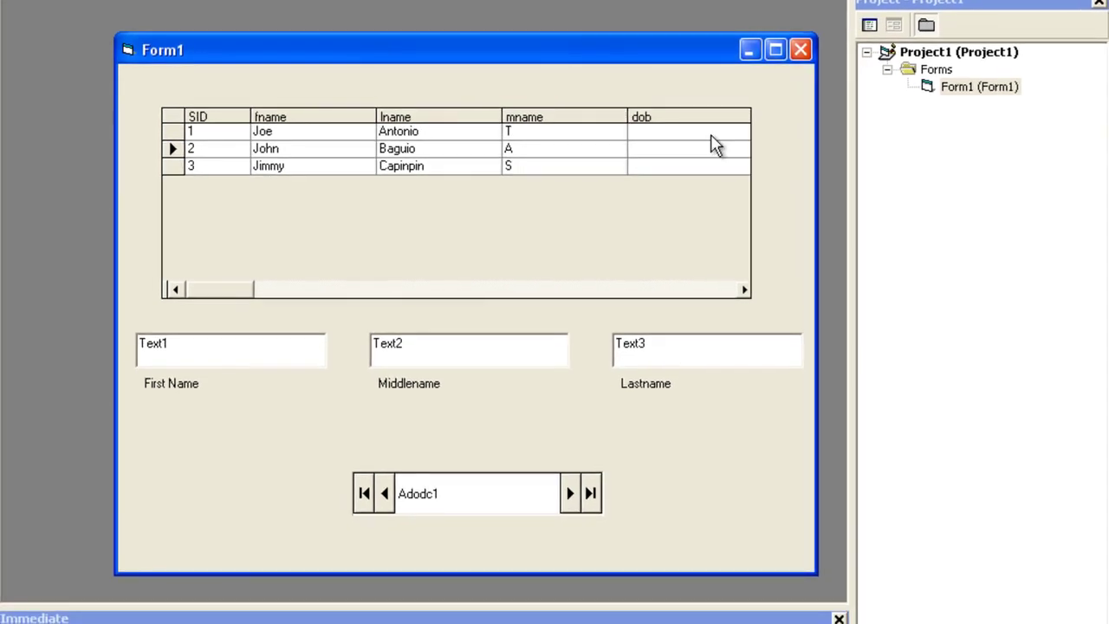
pyautogui.click(801, 50)
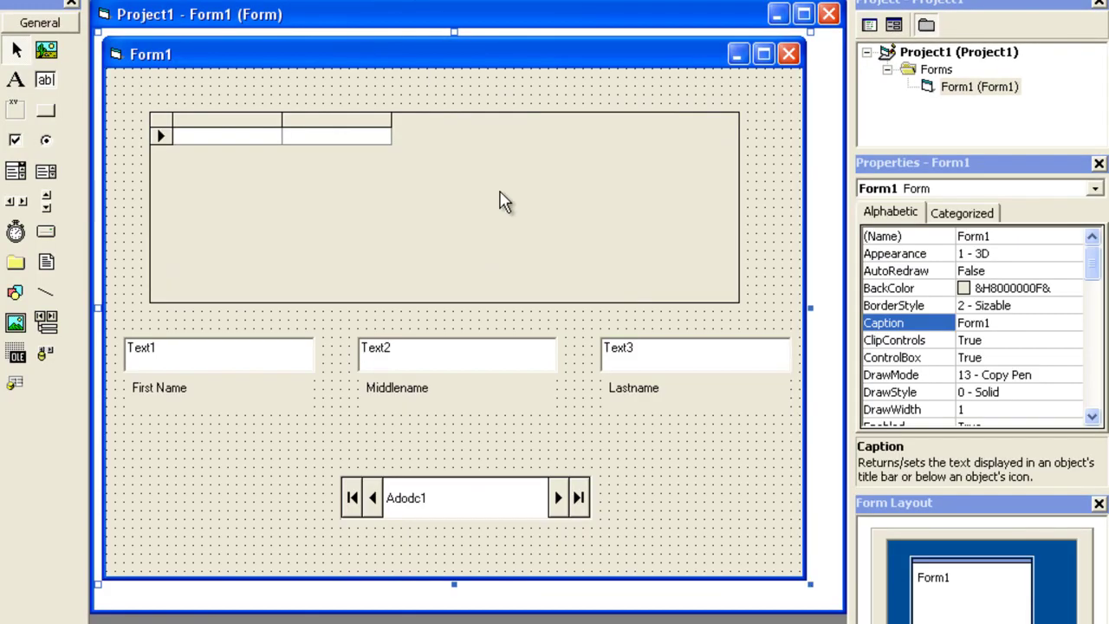
# Step: Bind the First Name text box Text1 to DataSource Adodc1 and DataField fname
pyautogui.click(236, 361)
pyautogui.moveTo(1099, 379); pyautogui.dragTo(1091, 287)
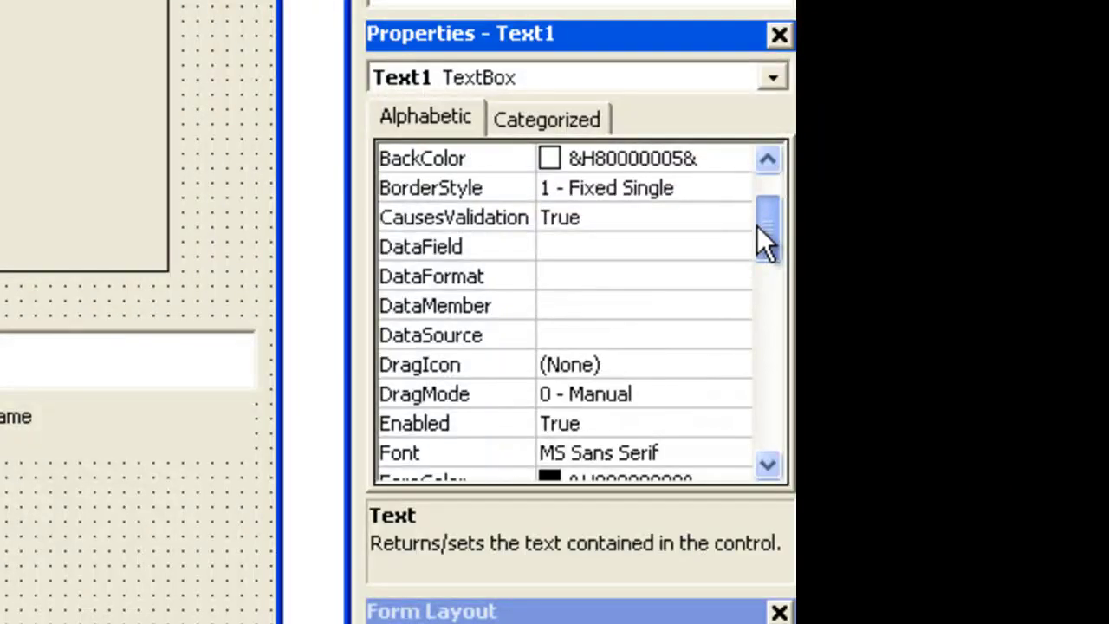
pyautogui.click(676, 340)
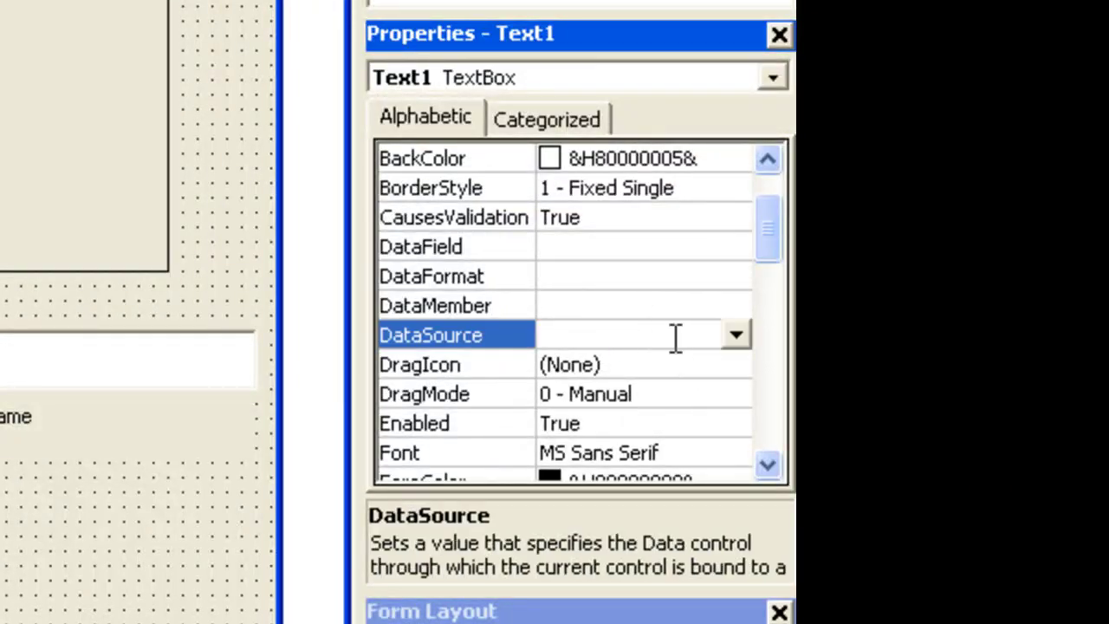
pyautogui.click(733, 333)
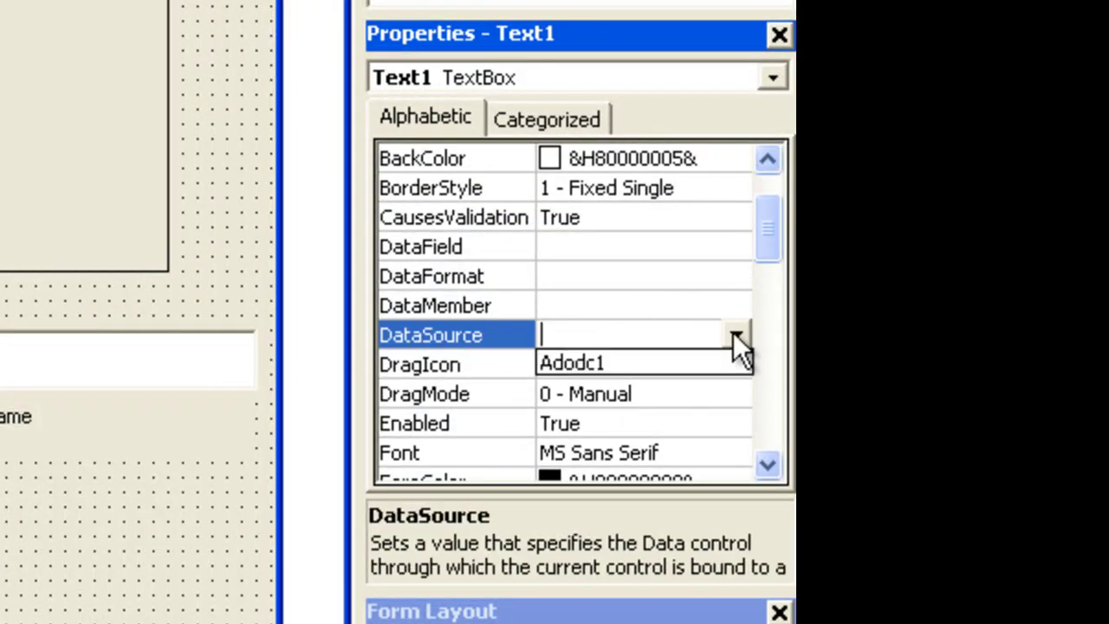
pyautogui.click(694, 367)
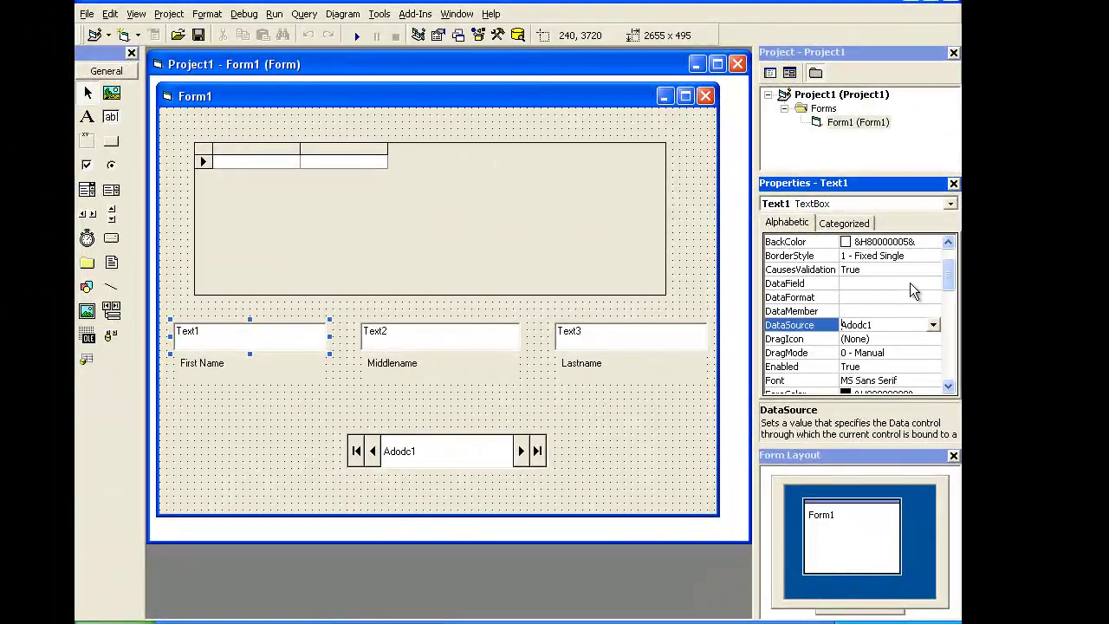
pyautogui.click(719, 250)
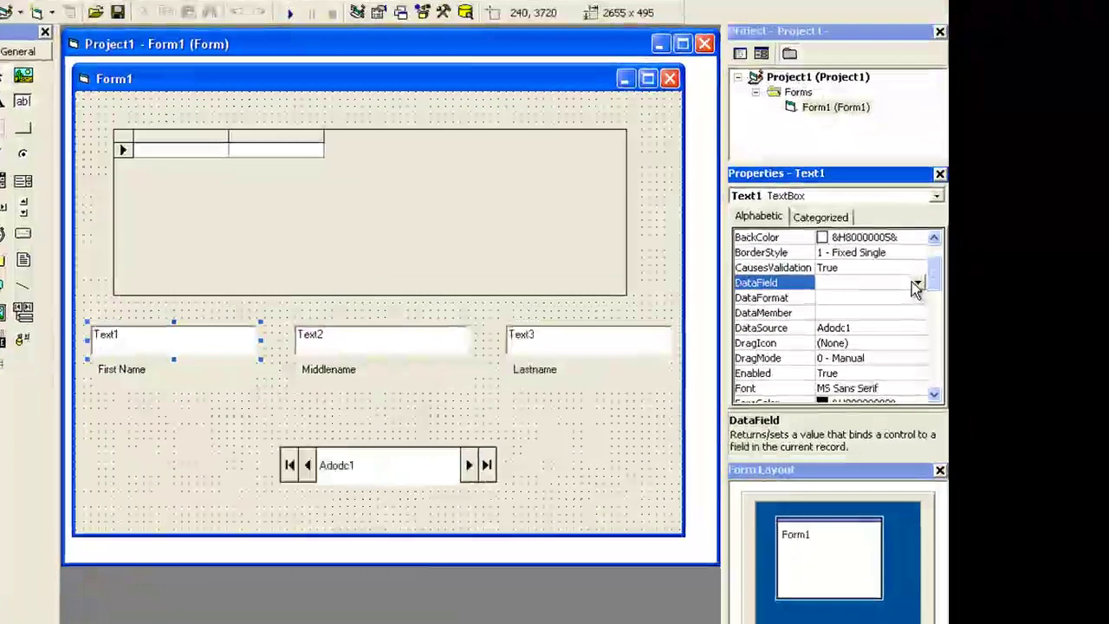
pyautogui.click(932, 286)
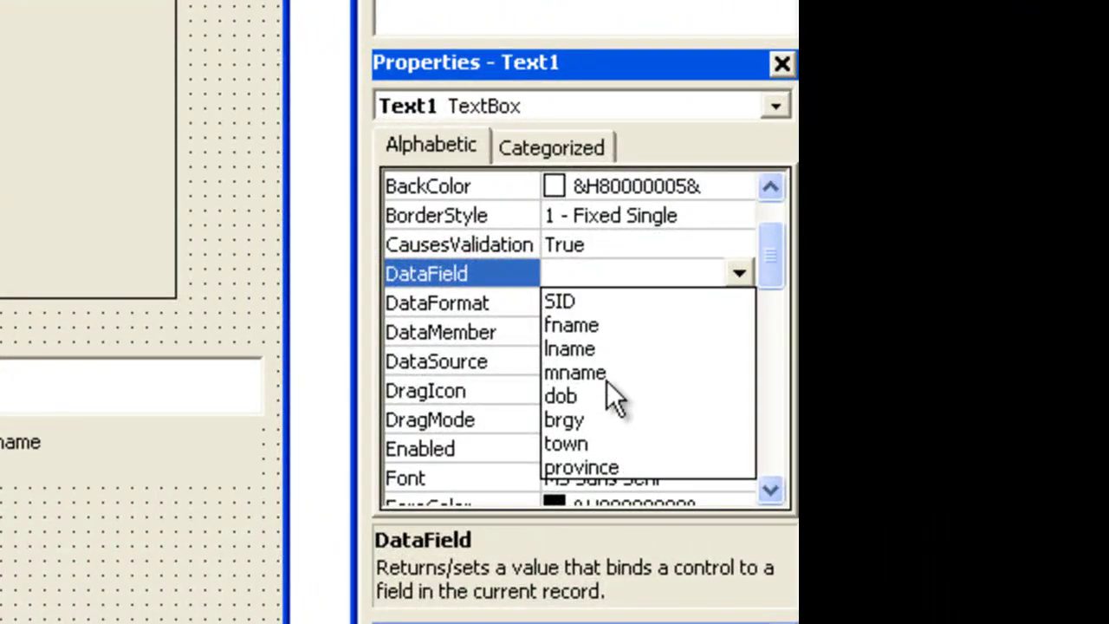
pyautogui.click(591, 330)
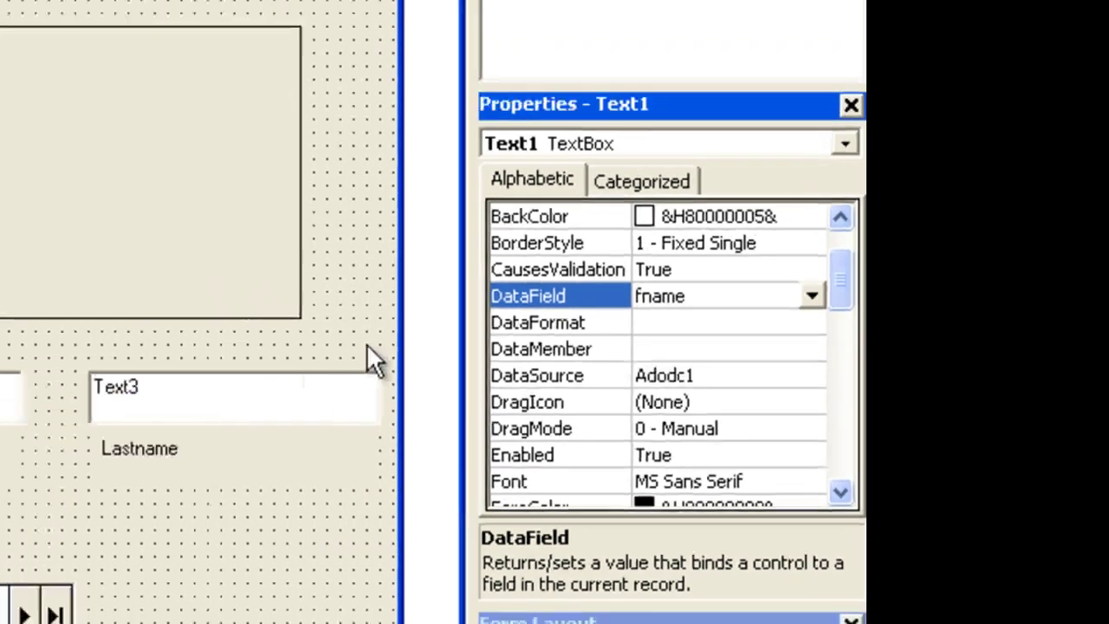
# Step: Bind the Middlename text box Text2 to DataSource Adodc1 and DataField mname
pyautogui.click(499, 444)
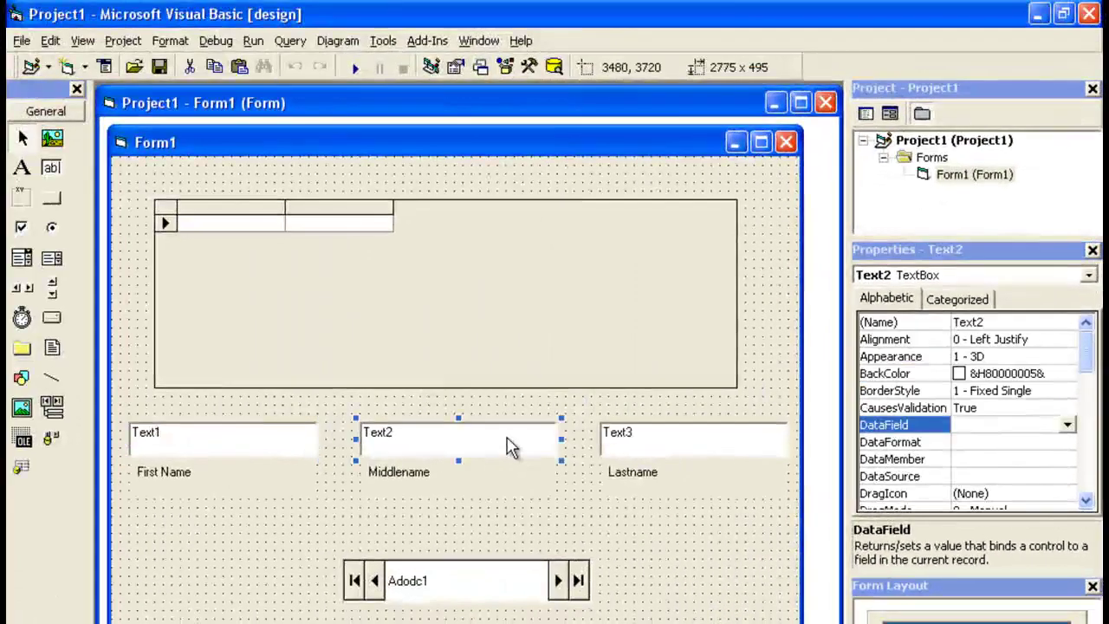
pyautogui.click(1059, 478)
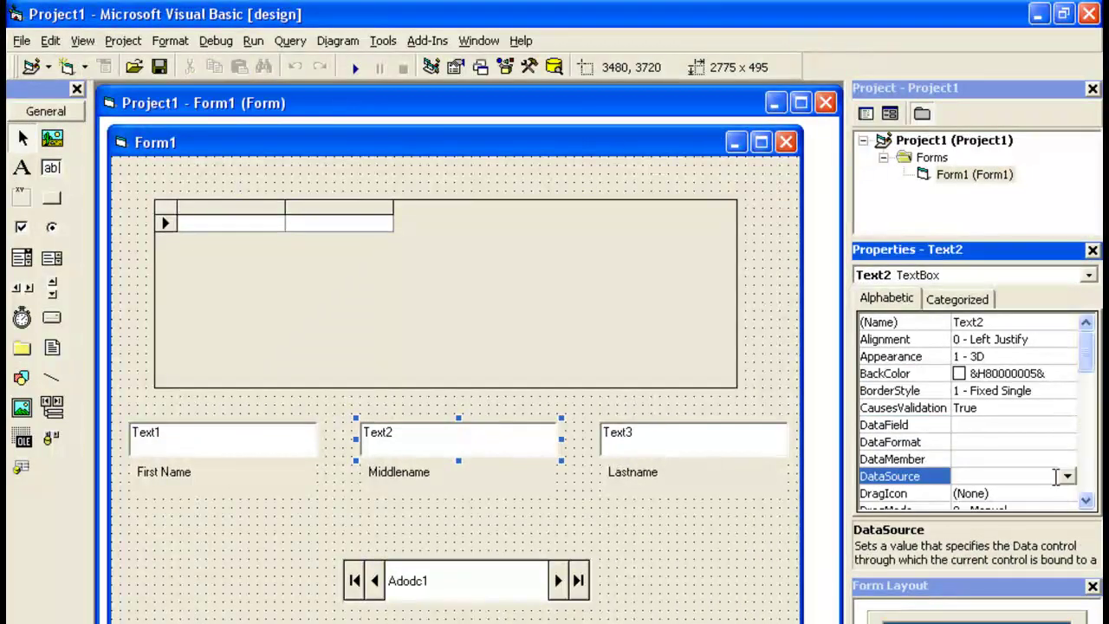
pyautogui.click(1068, 476)
pyautogui.click(1031, 492)
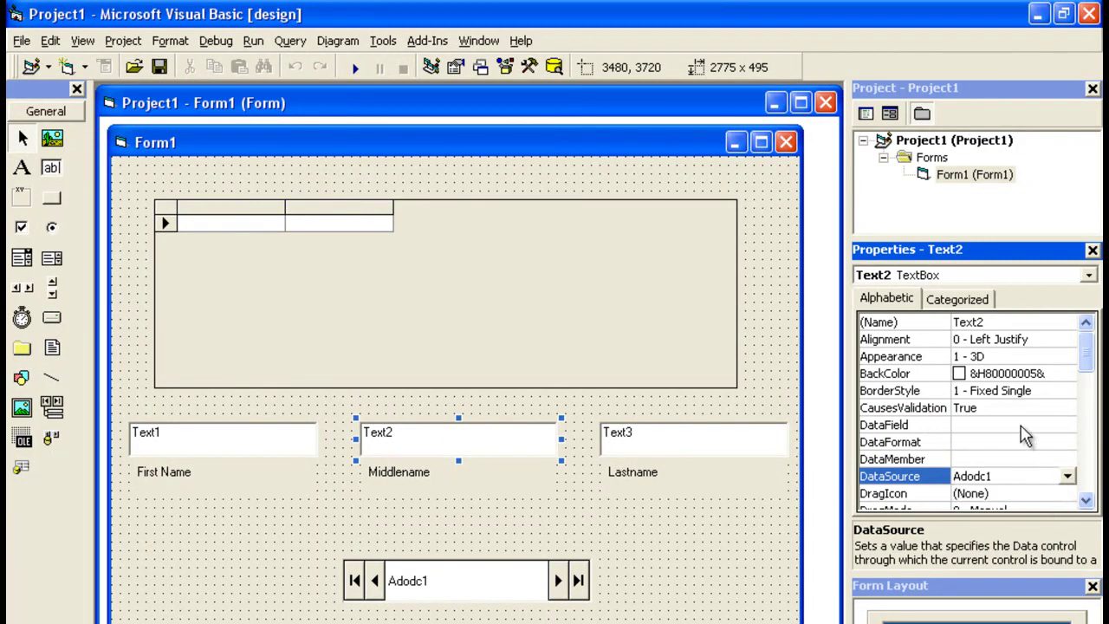
pyautogui.click(1030, 425)
pyautogui.click(1069, 425)
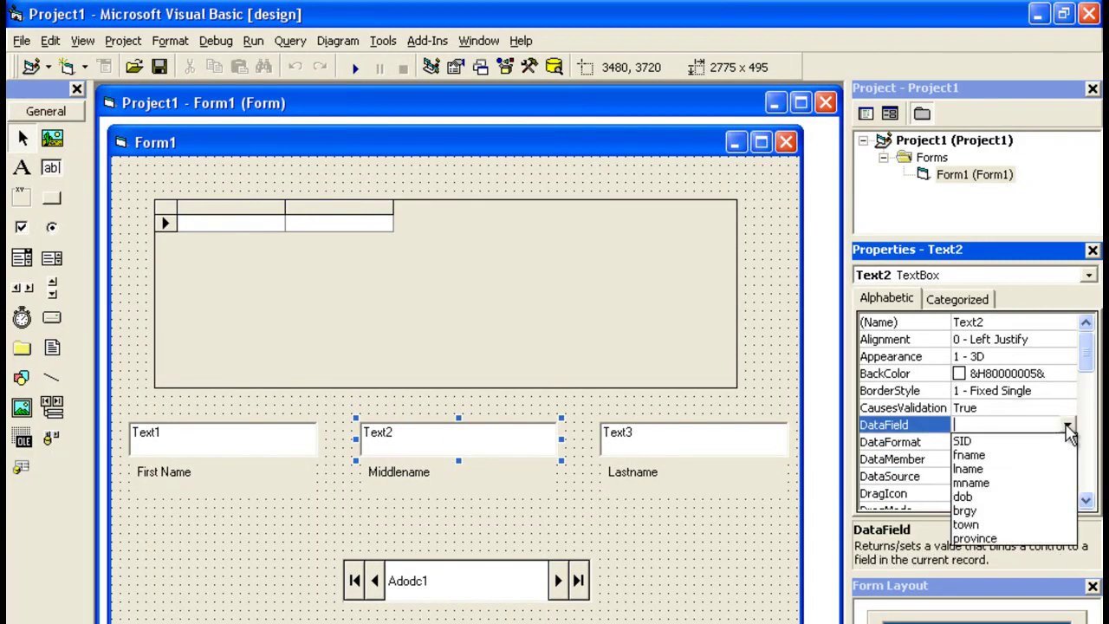
pyautogui.click(986, 484)
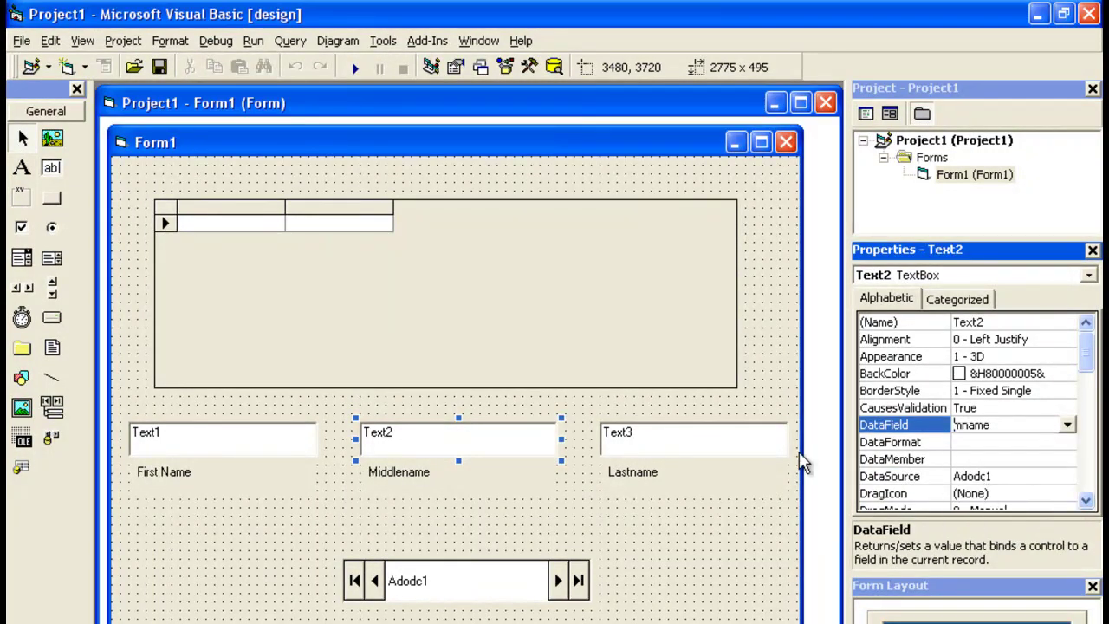
# Step: Bind the Lastname text box Text3 to DataSource Adodc1 and DataField lname
pyautogui.click(737, 447)
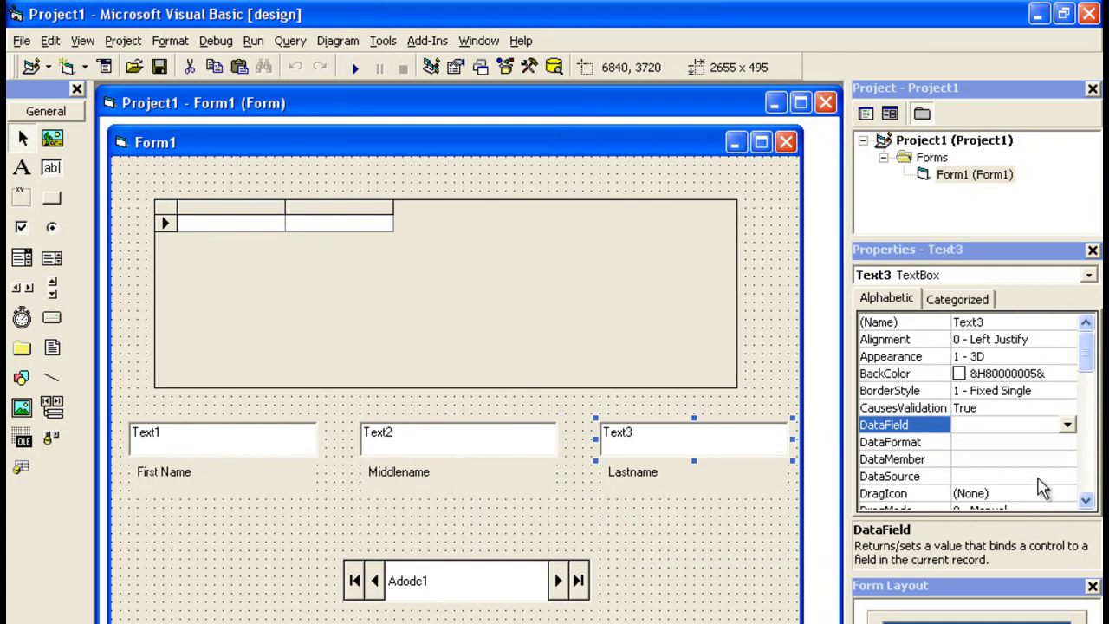
pyautogui.click(1040, 477)
pyautogui.click(1068, 476)
pyautogui.click(1046, 494)
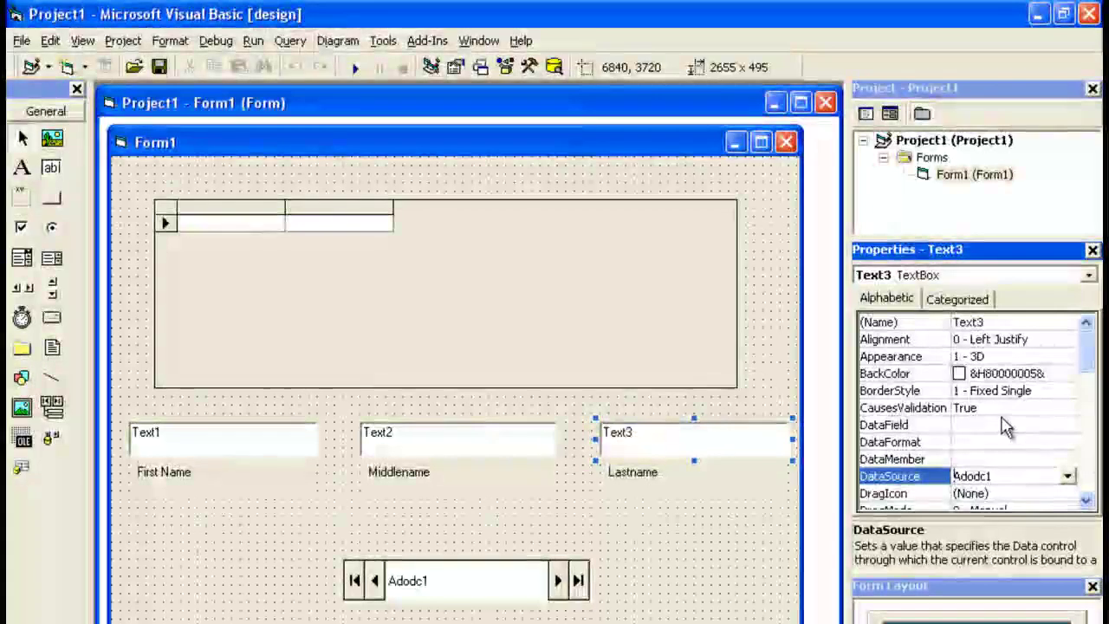
pyautogui.click(1062, 425)
pyautogui.click(1067, 427)
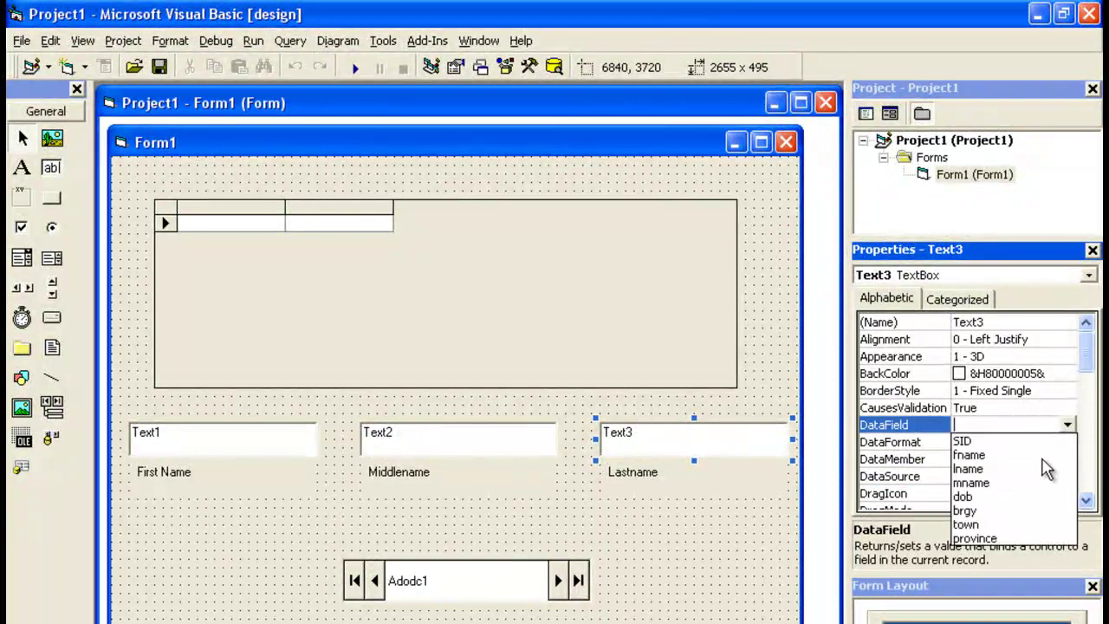
pyautogui.click(982, 474)
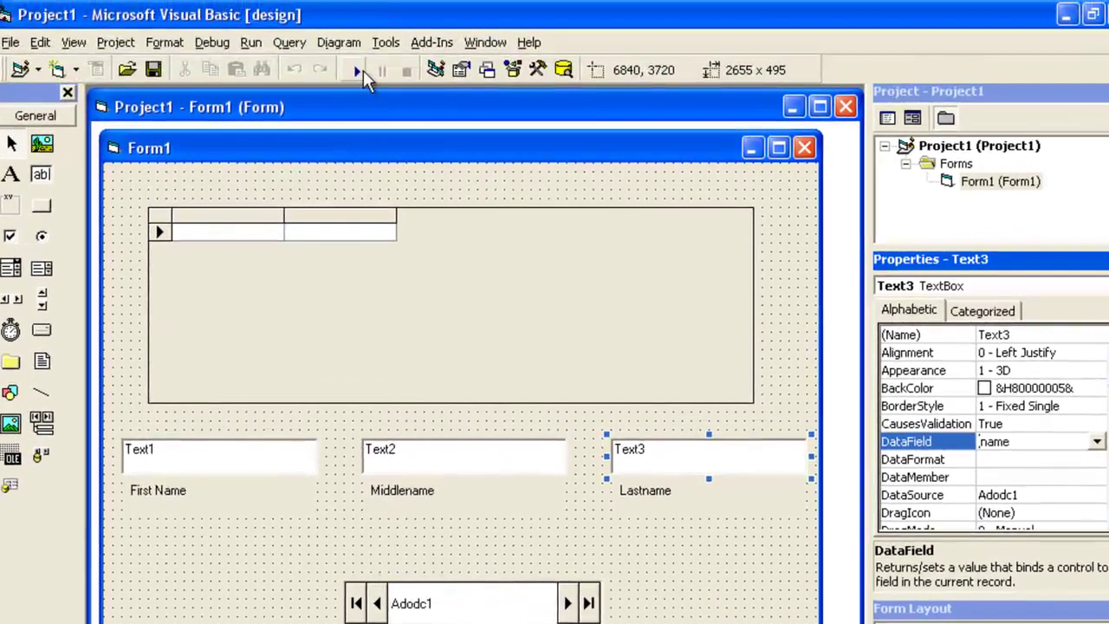
# Step: Run the project and advance to the third record with Adodc1 to check the bound text boxes against the grid
pyautogui.click(356, 40)
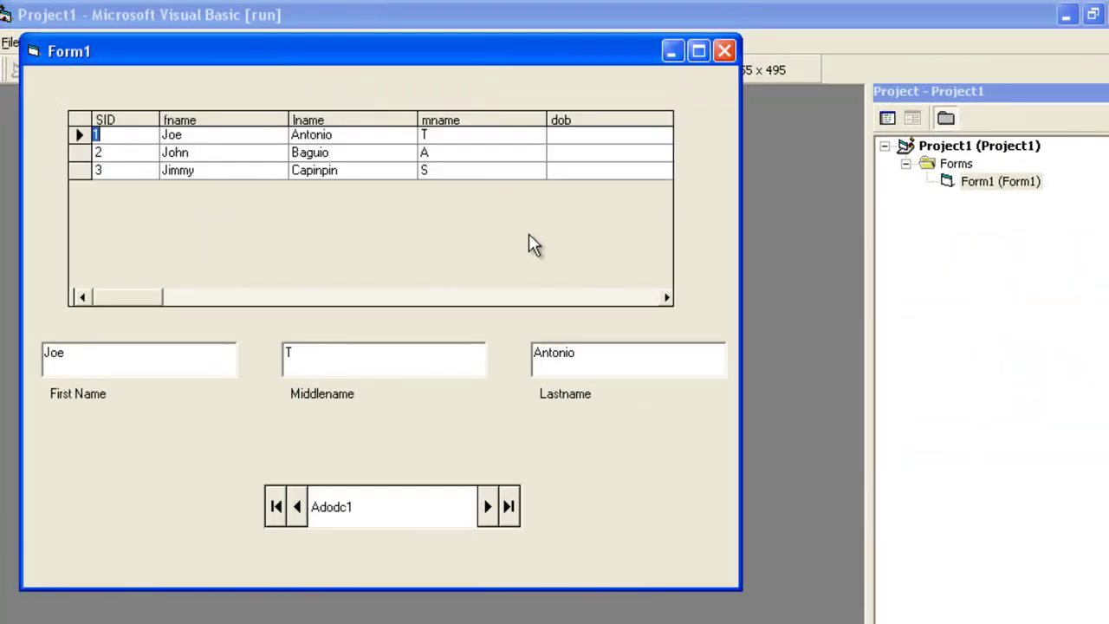
pyautogui.moveTo(462, 55); pyautogui.dragTo(545, 58)
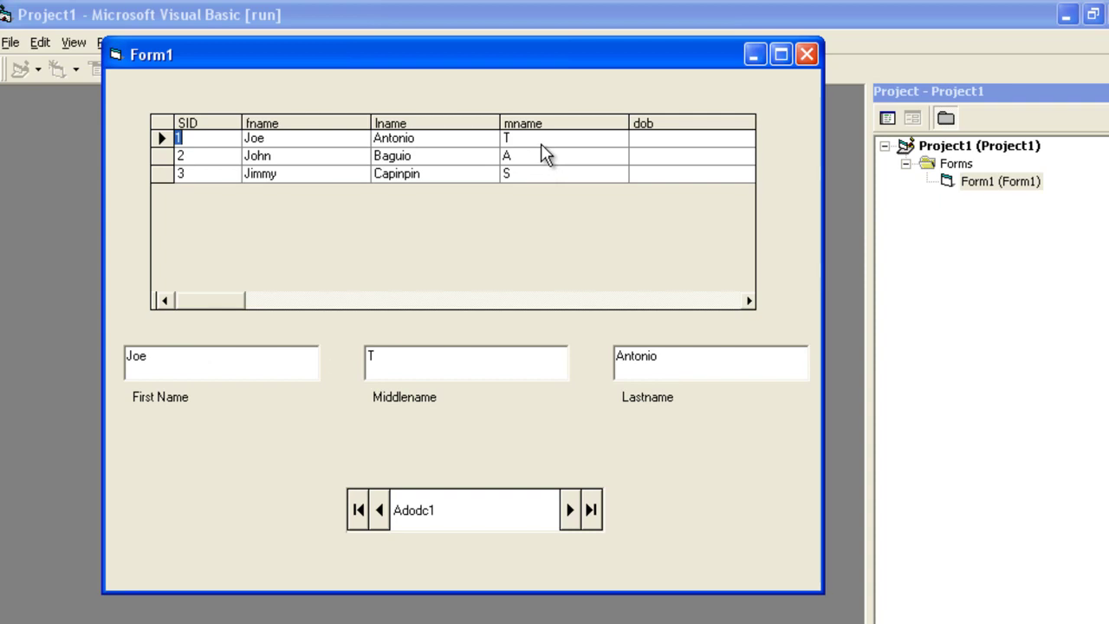
pyautogui.click(570, 516)
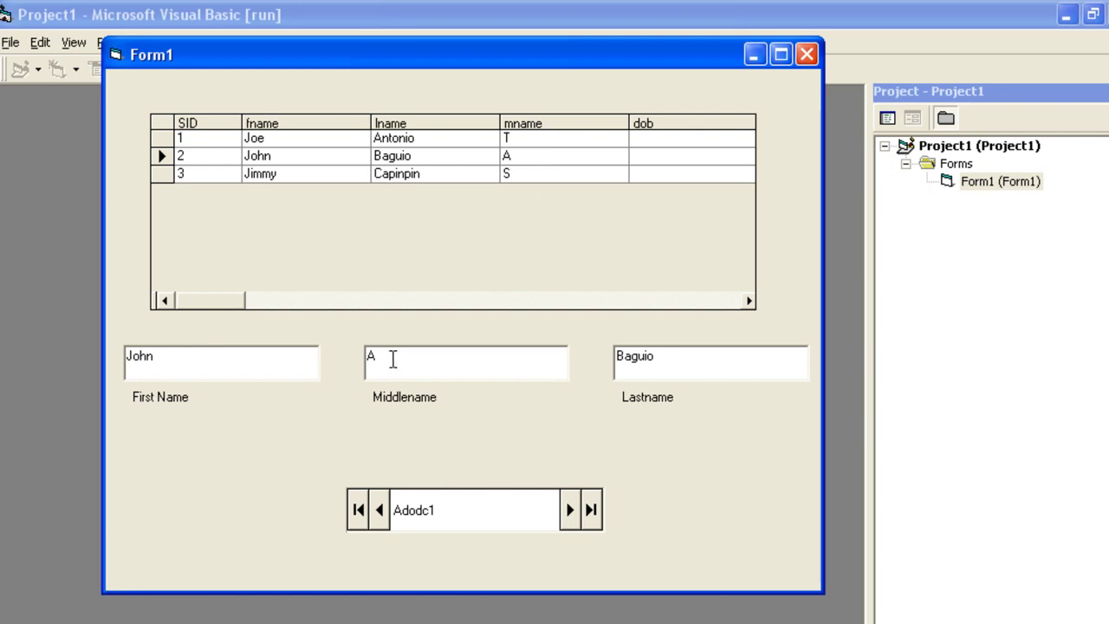
pyautogui.click(570, 517)
pyautogui.moveTo(527, 52); pyautogui.dragTo(536, 114)
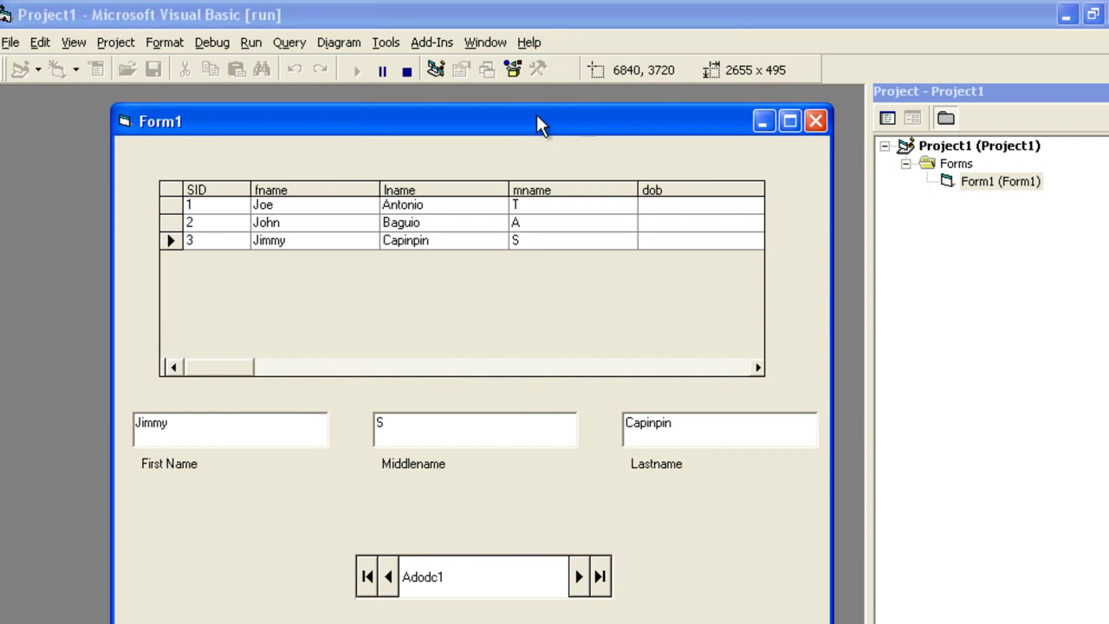